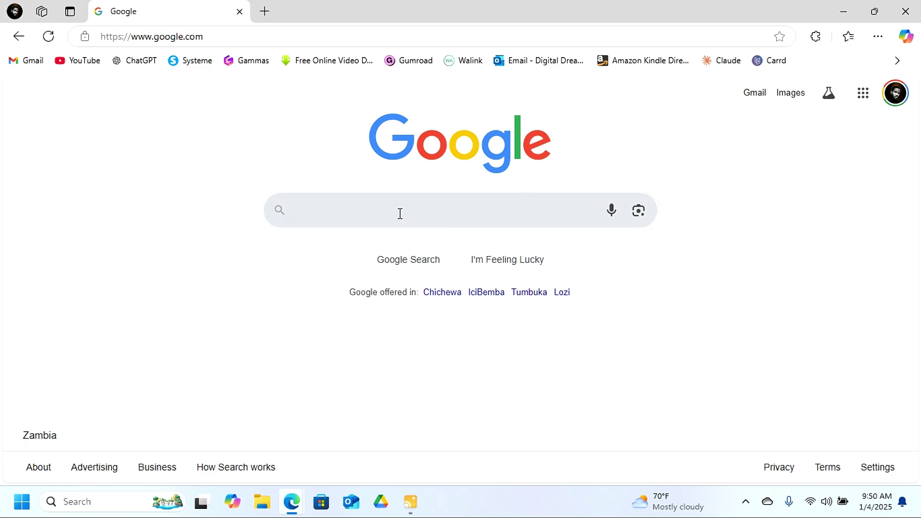
text(OFFICE)
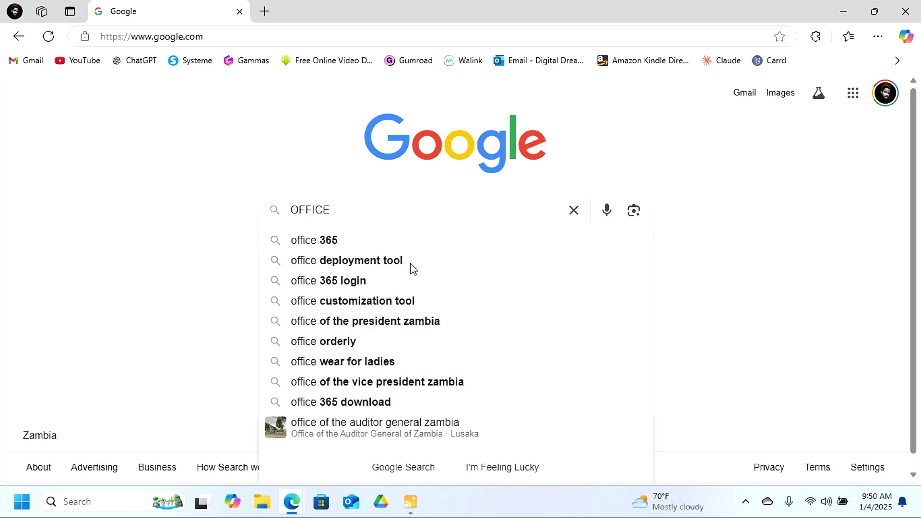
Step: Find the Office Deployment Tool via Google and download its installer from Microsoft's download page
click(401, 261)
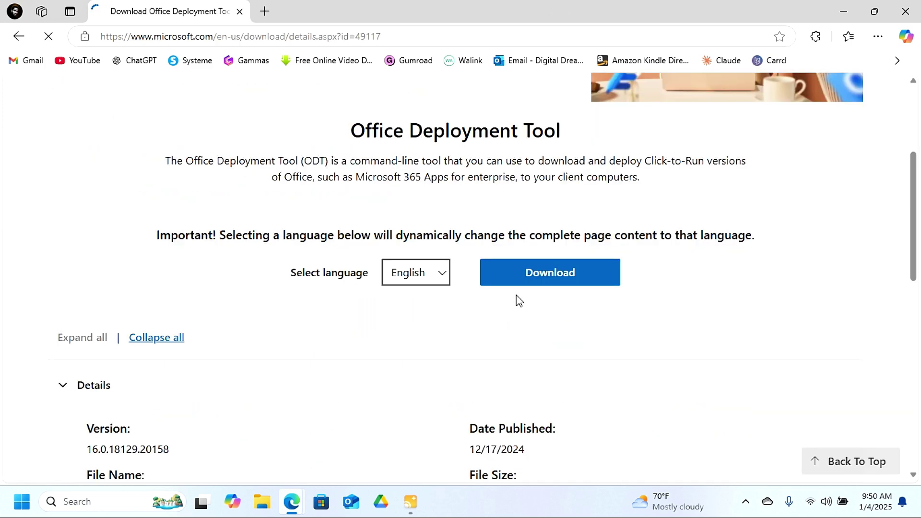
click(545, 281)
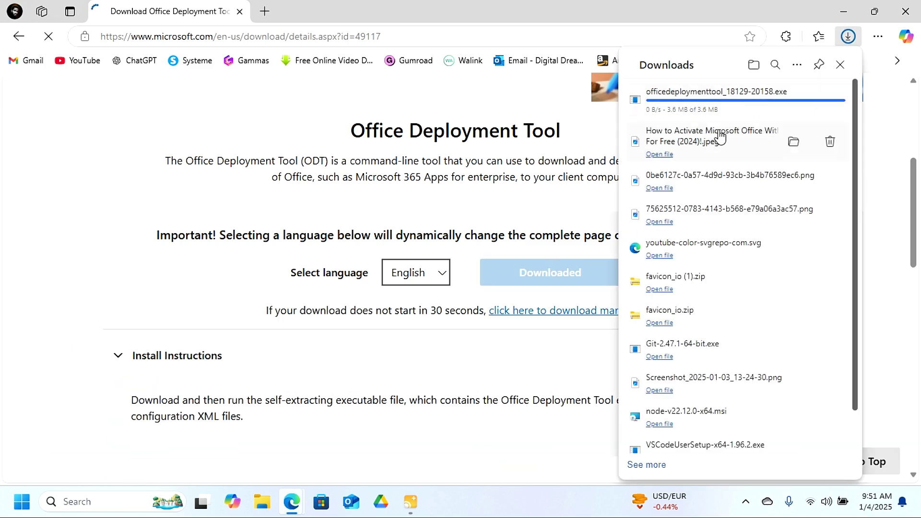
Step: Search for 'office customization tool' and open the Microsoft 365 Apps admin center result
click(18, 38)
click(273, 101)
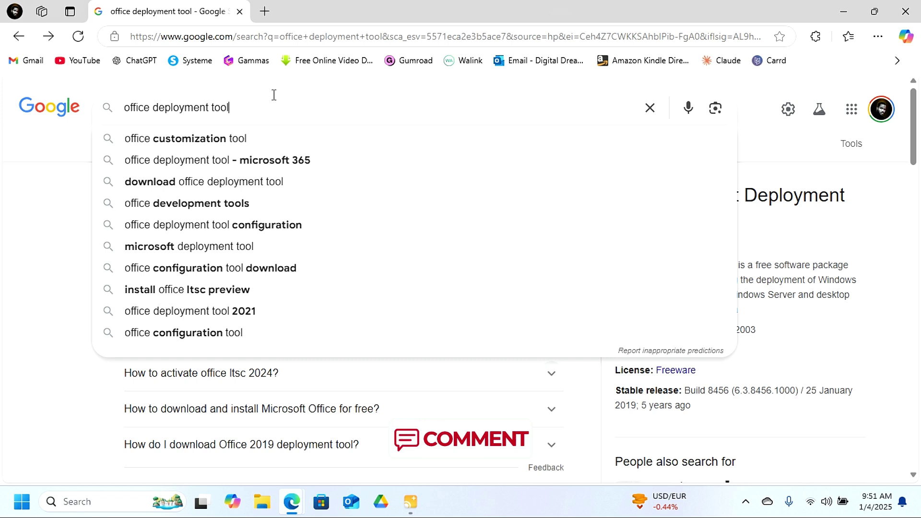
key(ctrl+a)
text(OFF)
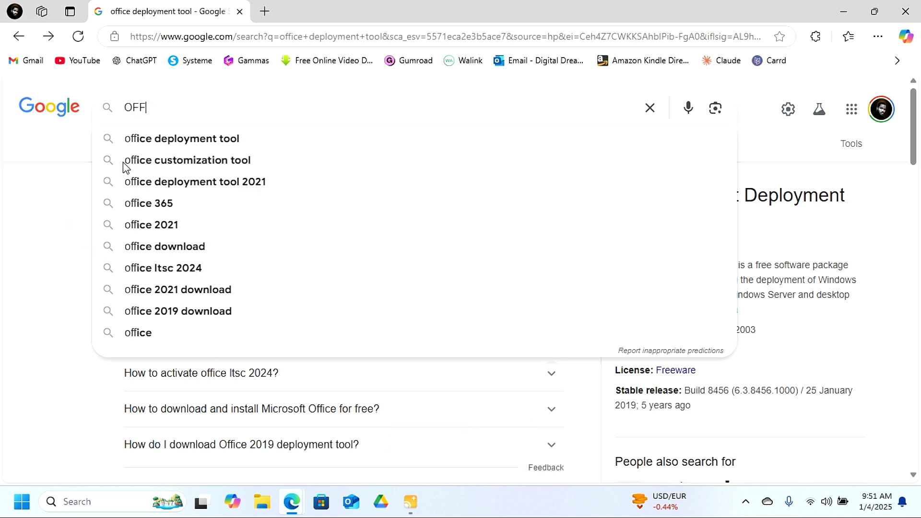
click(257, 161)
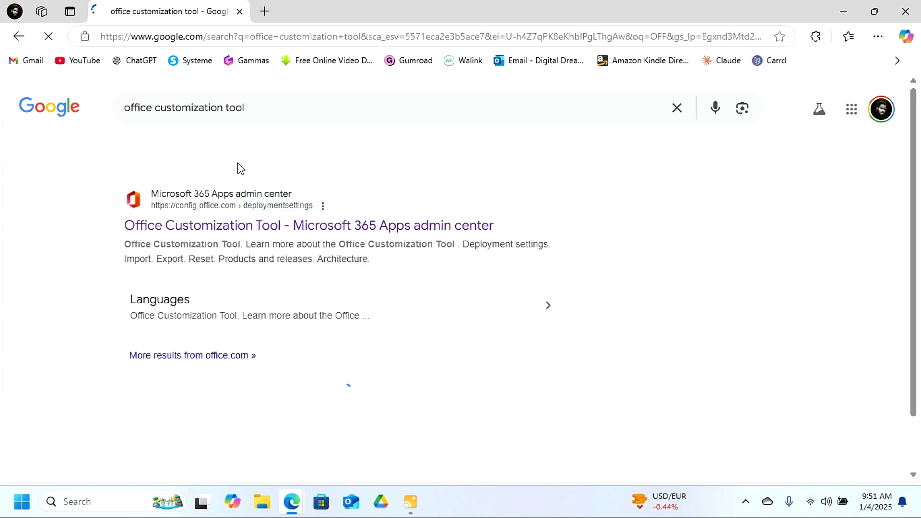
click(249, 230)
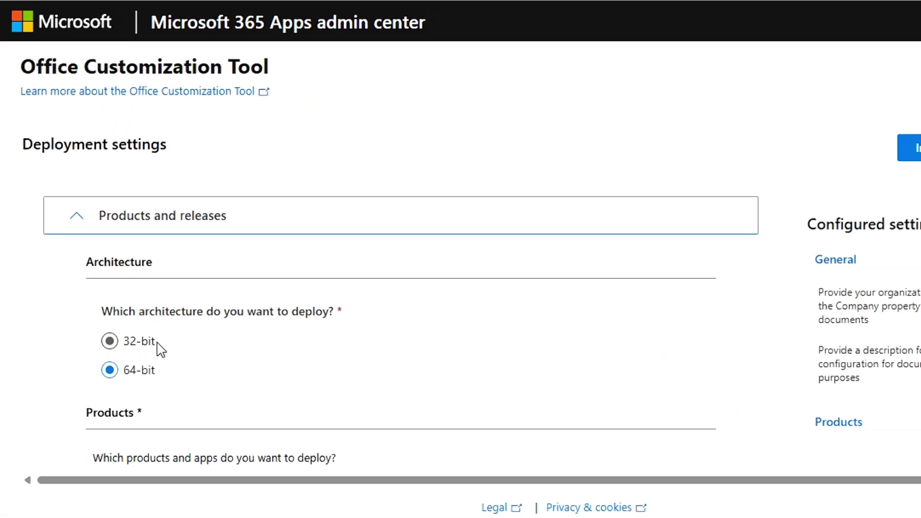
scroll(148, 363, down, 1)
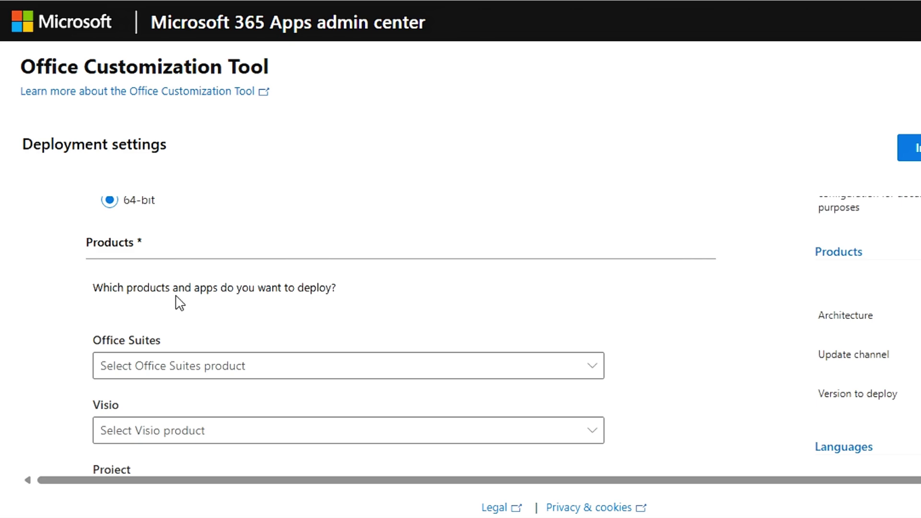
scroll(217, 261, down, 1)
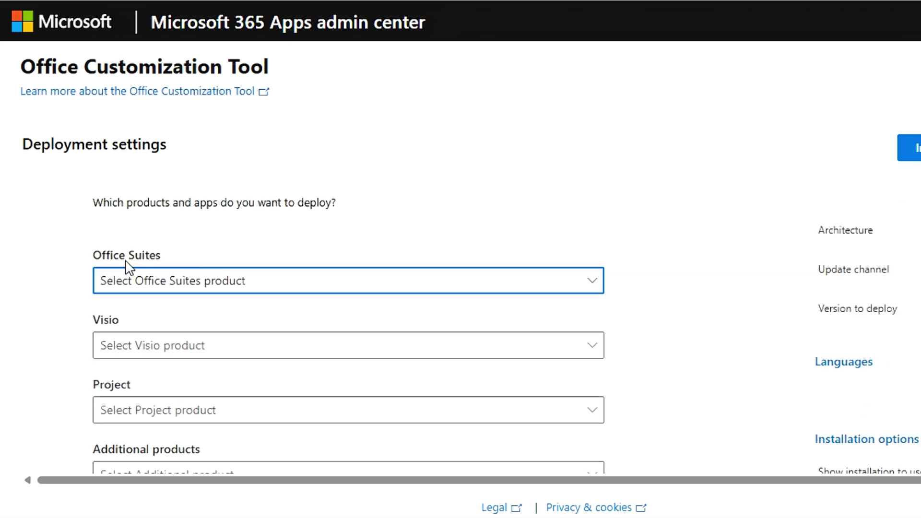
Step: Select Office LTSC Professional Plus 2024 - Volume License, excluding OneDrive Desktop, Outlook and Publisher
click(344, 287)
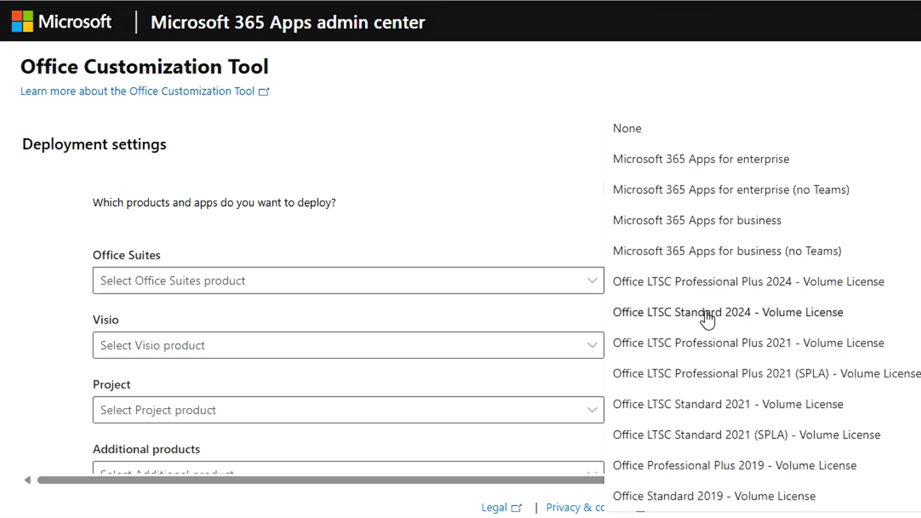
click(703, 282)
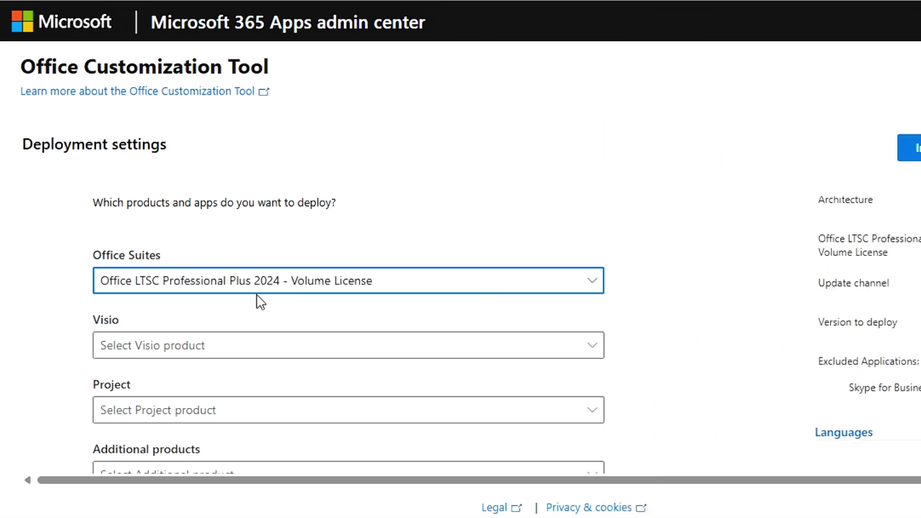
scroll(554, 269, down, 5)
scroll(287, 237, up, 1)
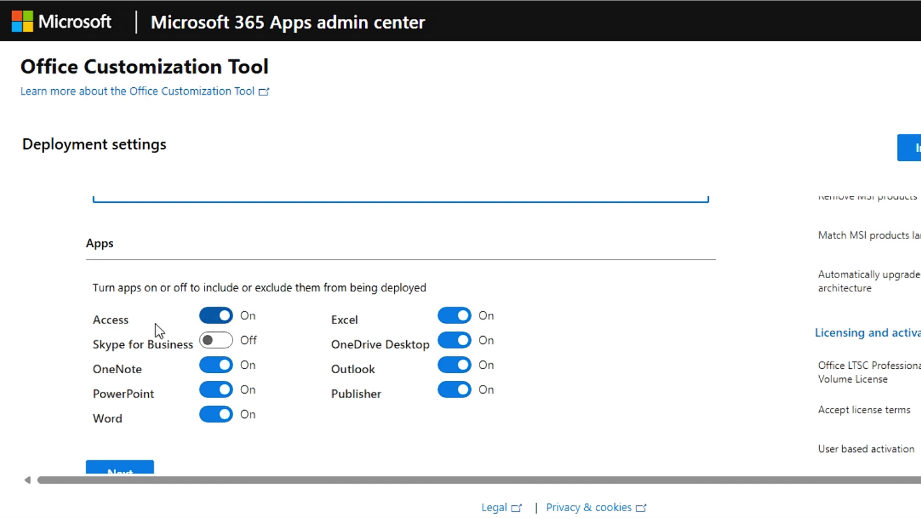
click(455, 390)
click(454, 365)
click(454, 340)
scroll(431, 352, down, 2)
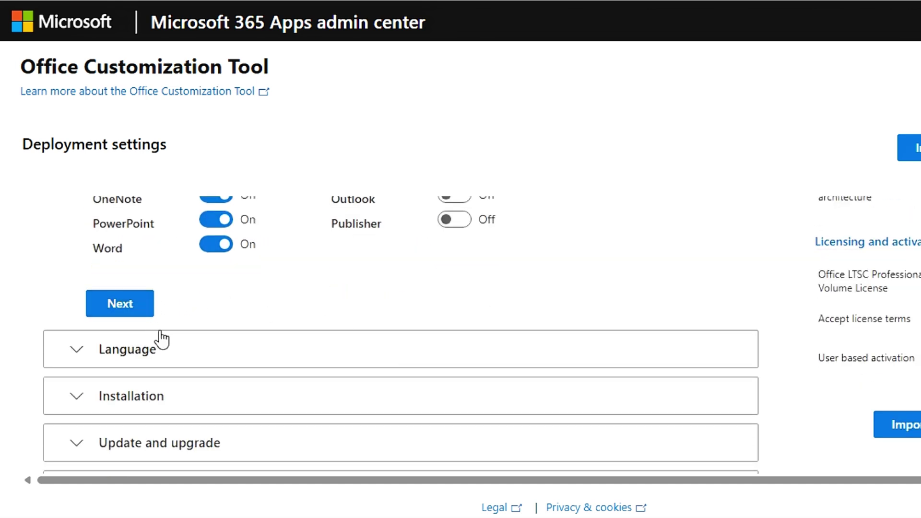
scroll(147, 312, down, 2)
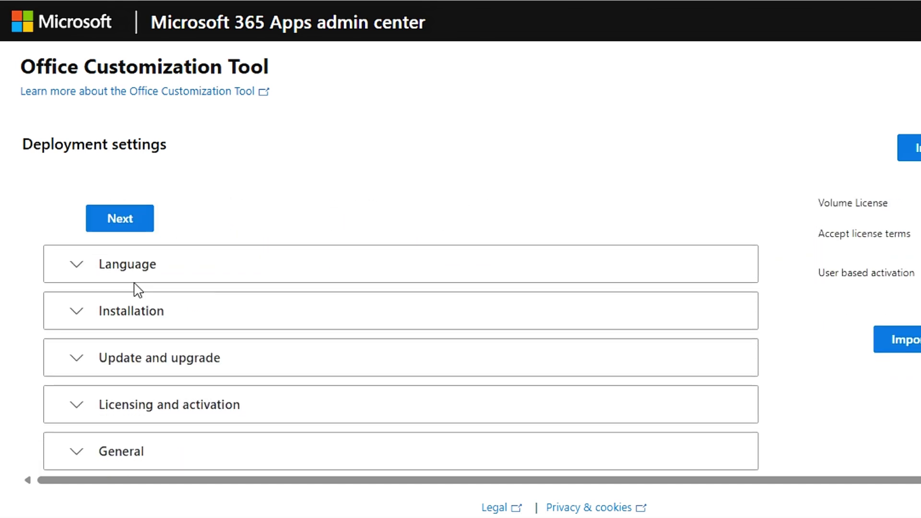
Step: Choose English (United States) as primary language, then advance through Licensing and General settings to Finish
click(79, 266)
scroll(227, 295, down, 1)
scroll(226, 296, down, 1)
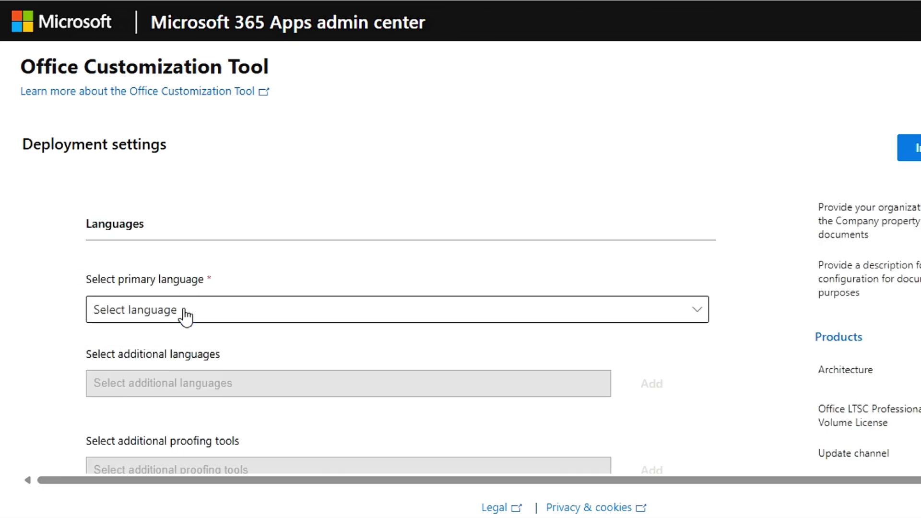
click(185, 311)
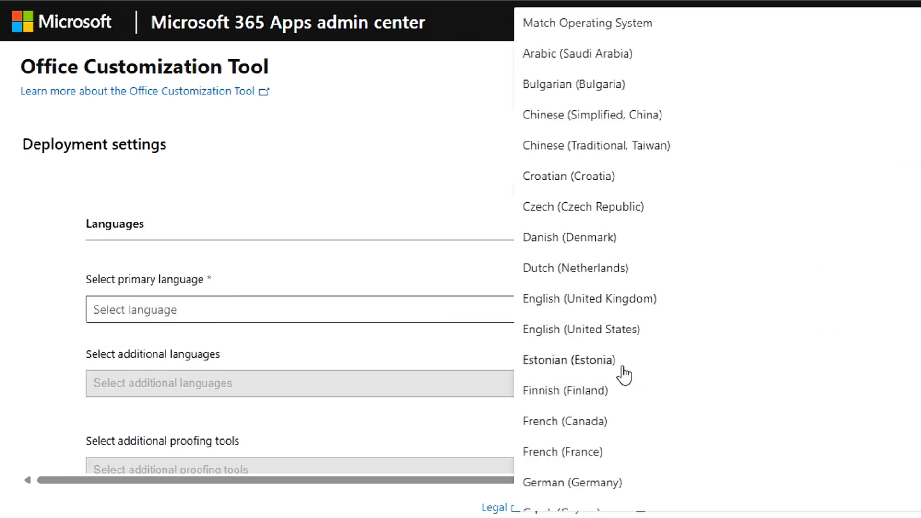
click(642, 335)
scroll(298, 335, down, 3)
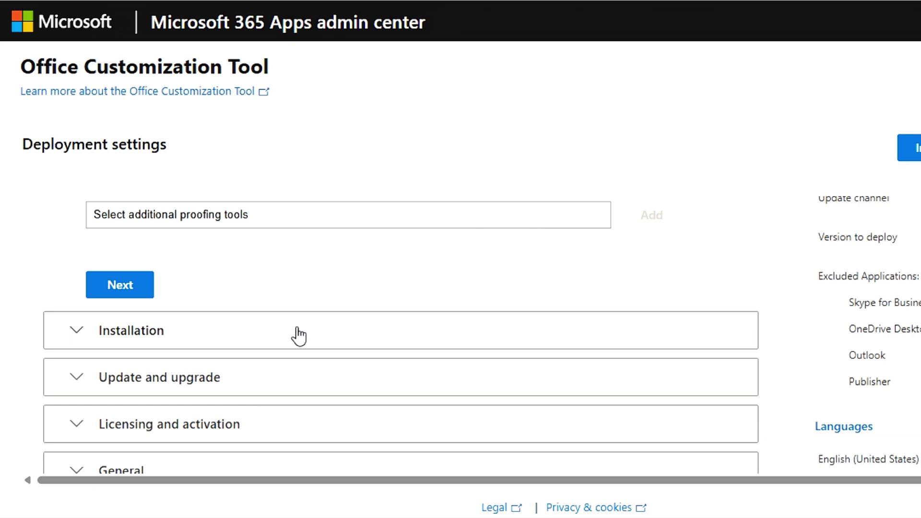
scroll(234, 322, down, 1)
click(229, 327)
scroll(216, 288, down, 1)
scroll(231, 319, up, 1)
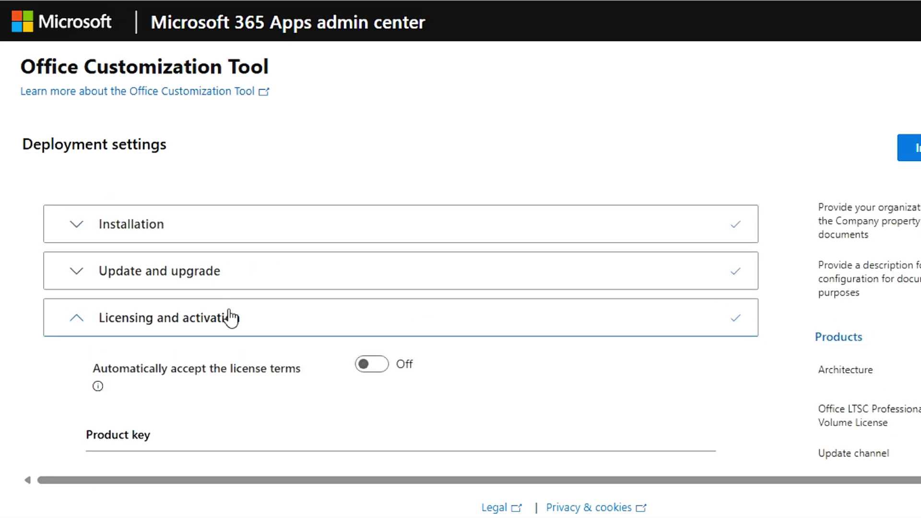
scroll(181, 309, down, 2)
scroll(173, 314, down, 3)
scroll(167, 319, down, 3)
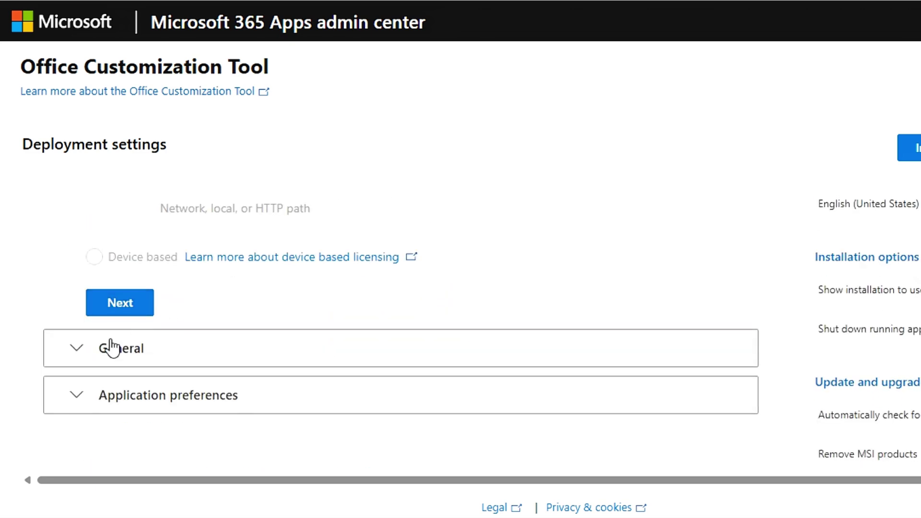
click(82, 356)
scroll(196, 302, up, 3)
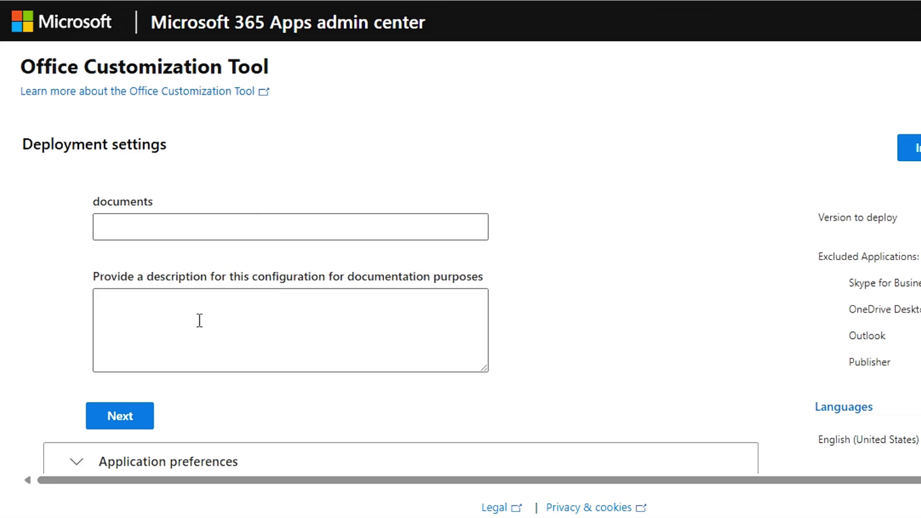
scroll(158, 324, down, 2)
click(80, 318)
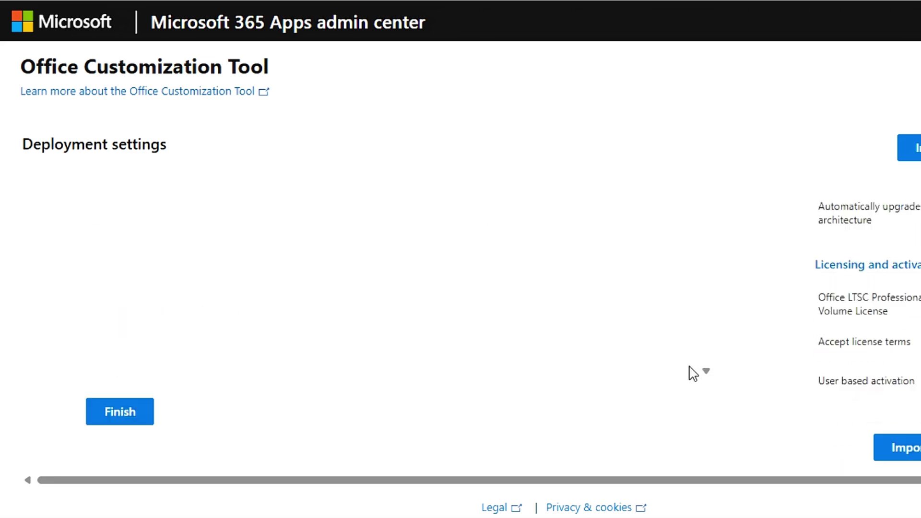
click(123, 416)
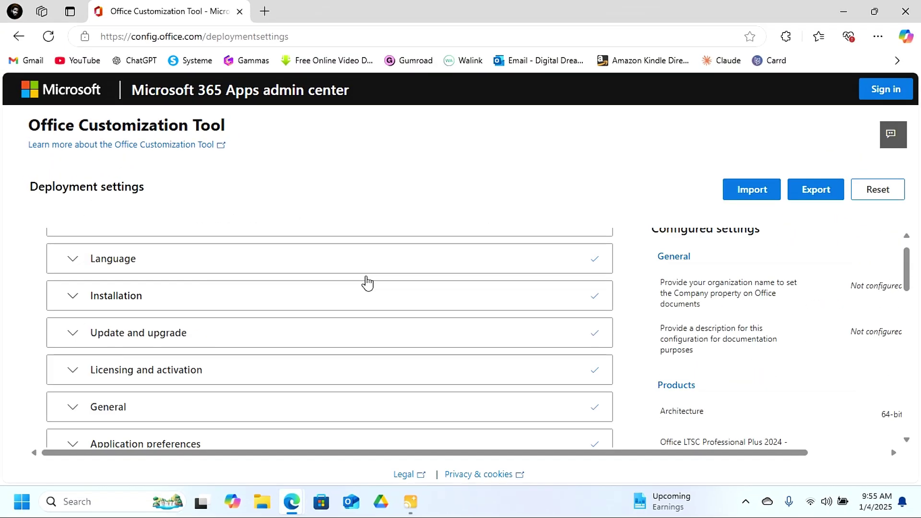
scroll(346, 281, up, 1)
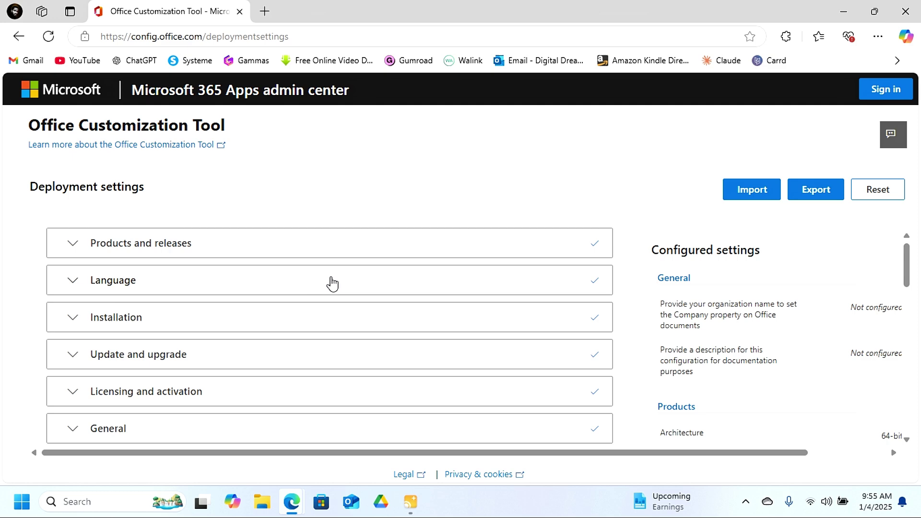
scroll(766, 329, down, 10)
scroll(775, 350, down, 3)
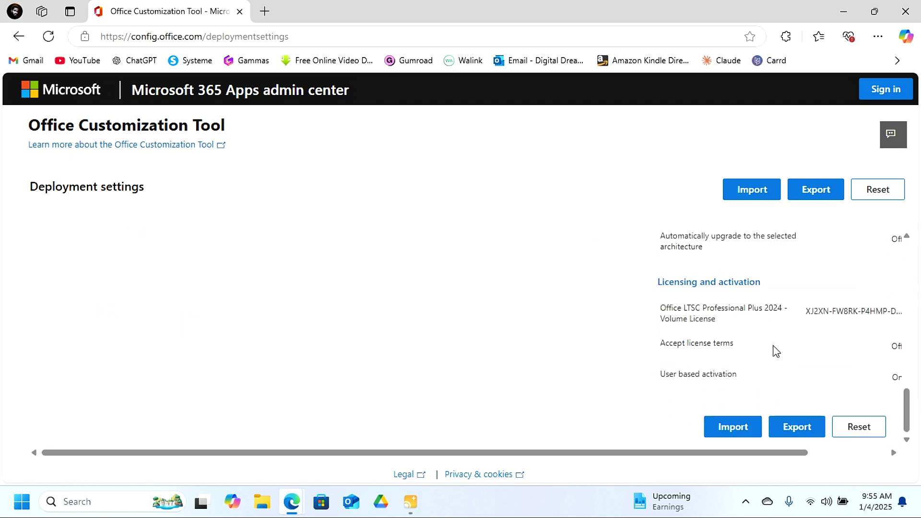
Step: Set Office Open XML formats as the default file format and begin the XML export
click(804, 428)
click(248, 285)
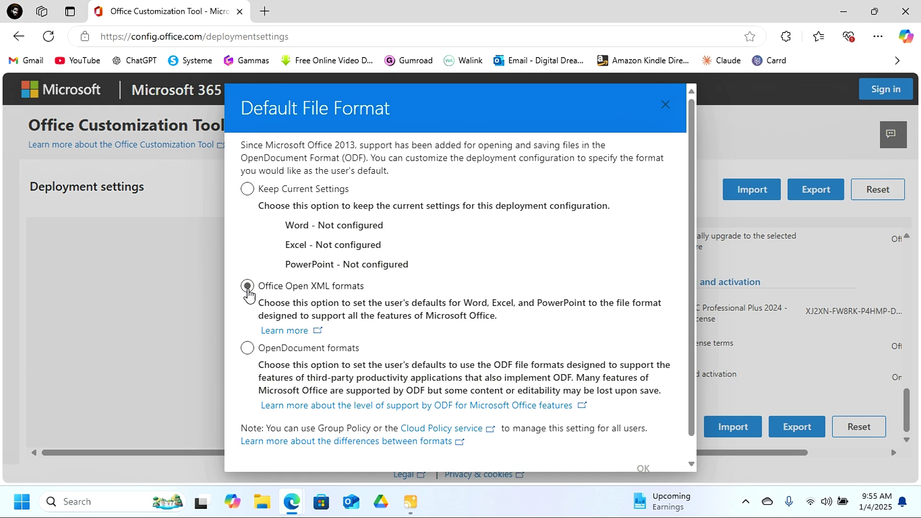
scroll(575, 363, down, 1)
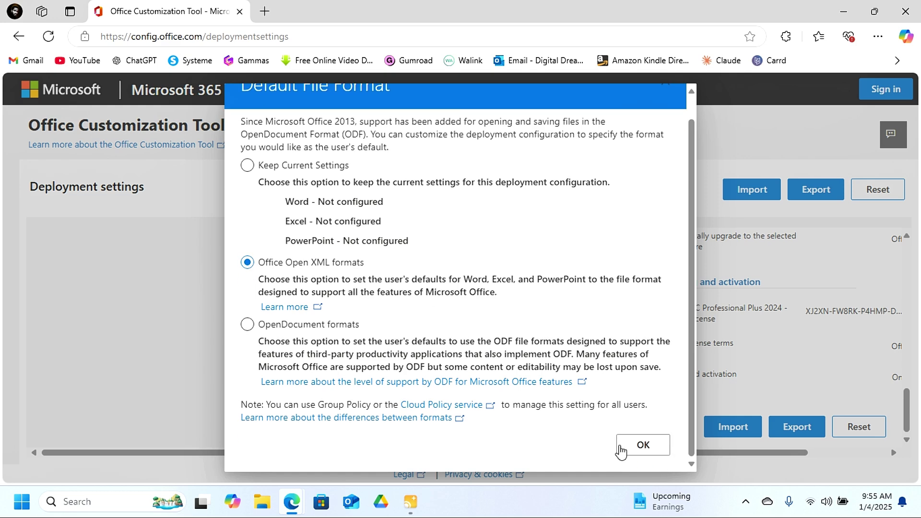
click(644, 449)
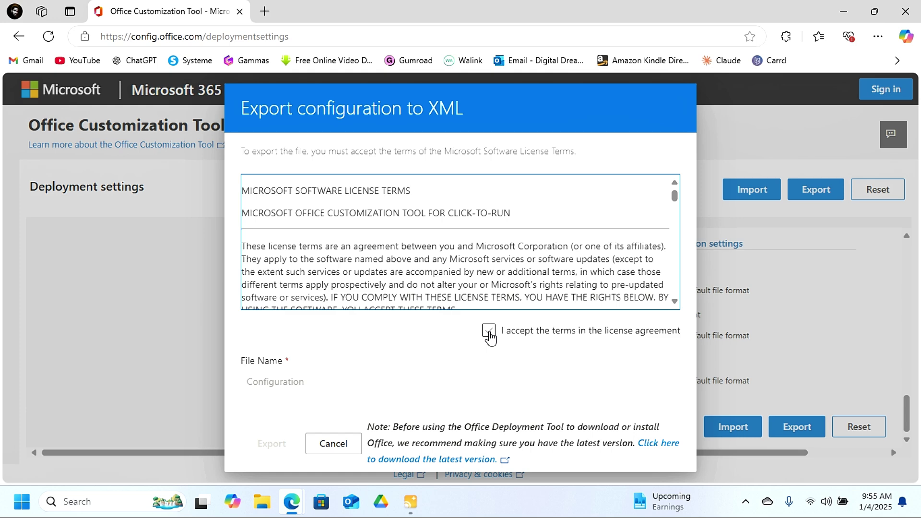
Step: Accept the export license terms, export under the name Configuration, and minimize Edge
click(489, 332)
scroll(460, 252, down, 3)
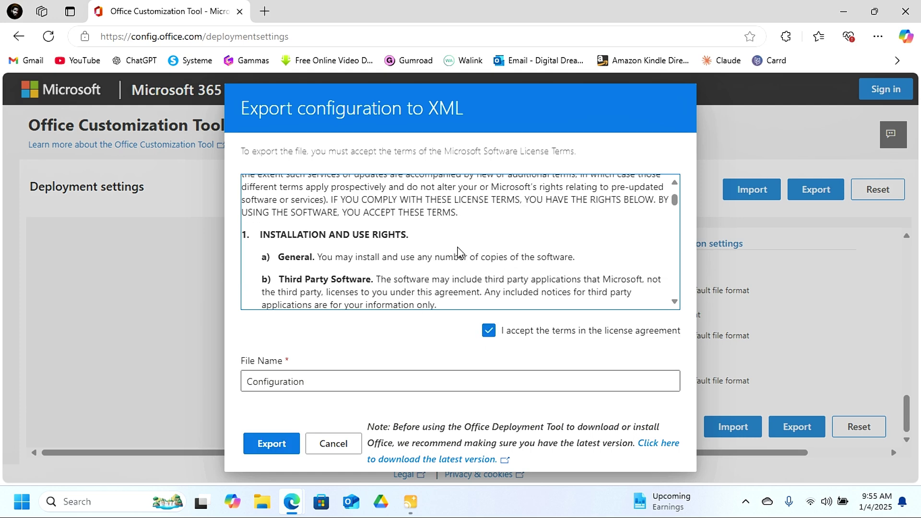
scroll(468, 260, down, 3)
scroll(472, 263, down, 3)
scroll(471, 263, down, 3)
scroll(471, 263, down, 1)
click(323, 382)
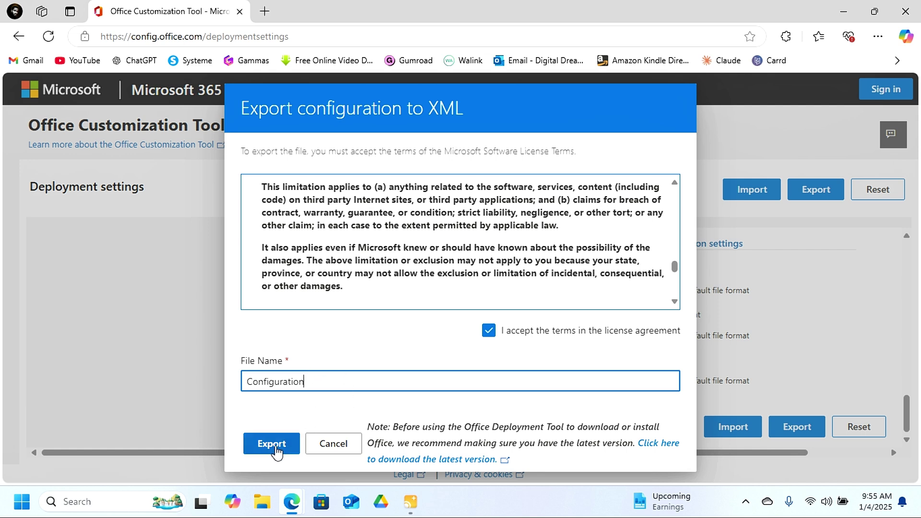
click(274, 444)
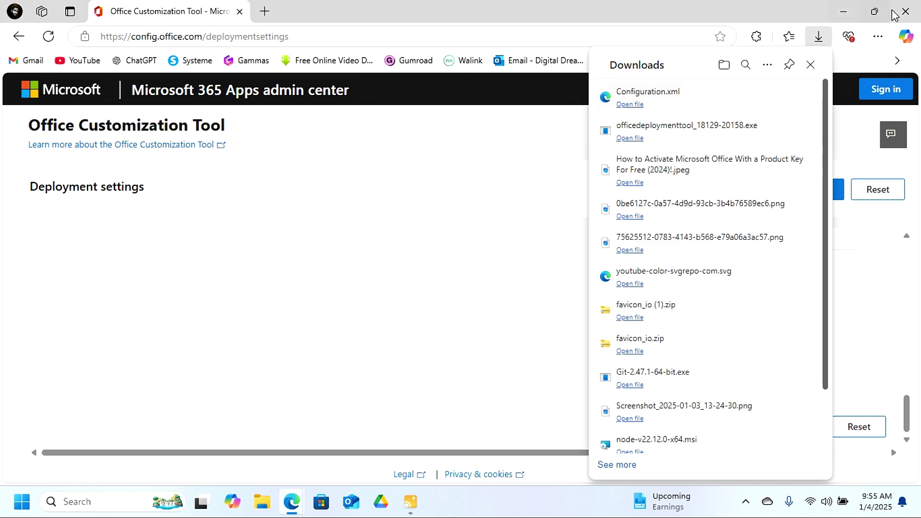
click(842, 12)
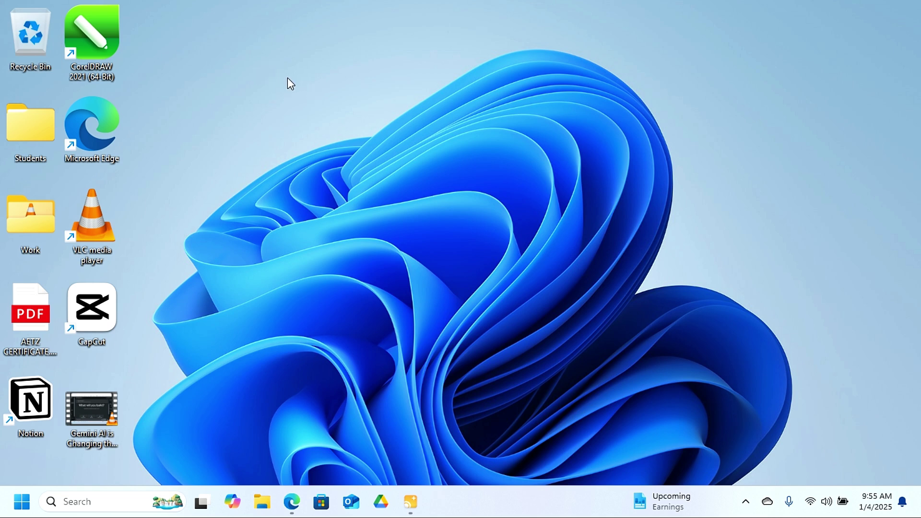
Step: Create a new desktop folder named OOFICE 2024 and open it
right_click(256, 71)
mouse_move(293, 154)
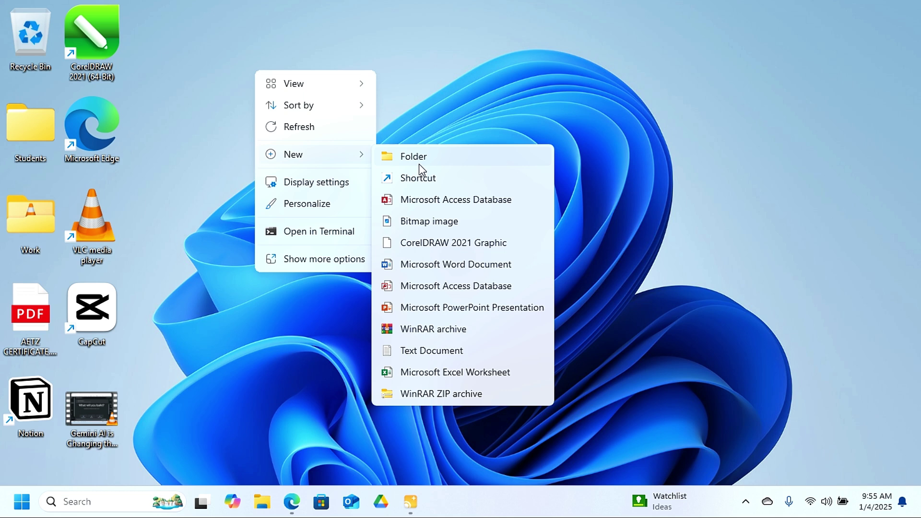
click(442, 162)
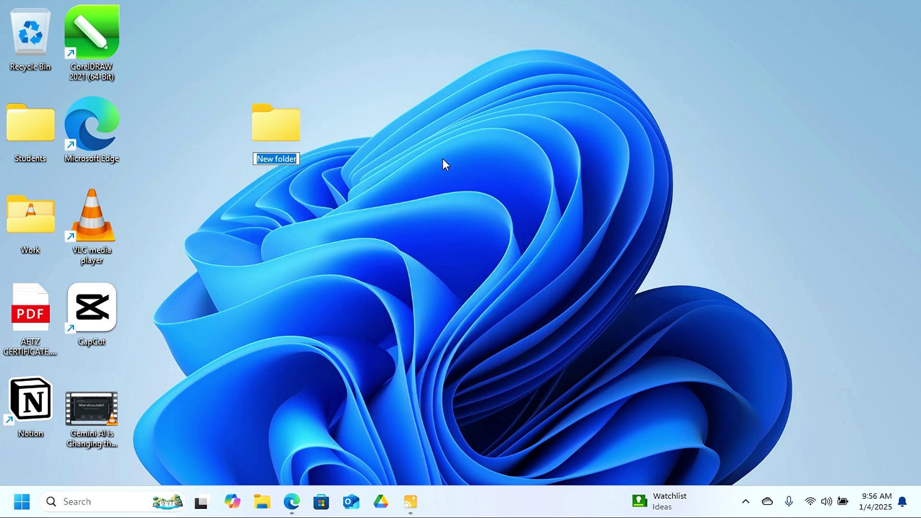
text(CCR)
key(Return)
double_click(273, 130)
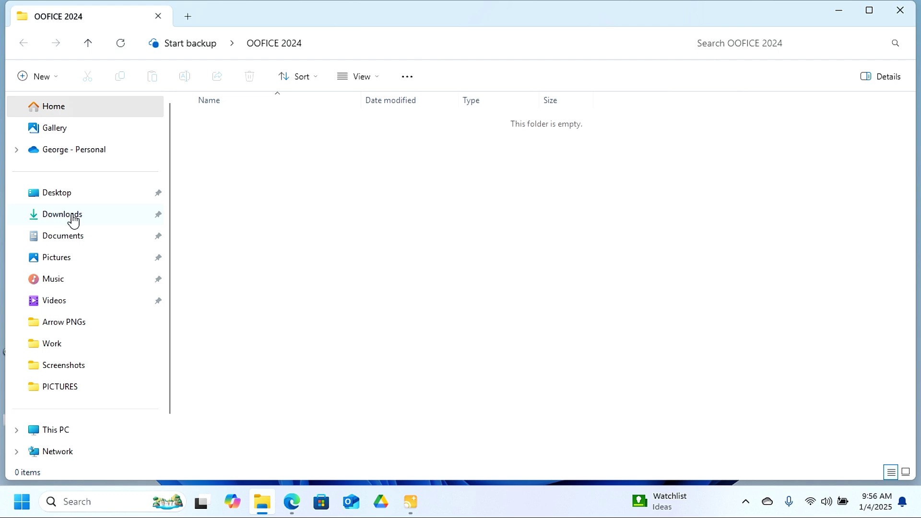
Step: Cut Configuration.xml and the ODT installer from Downloads and paste them into OOFICE 2024
click(73, 221)
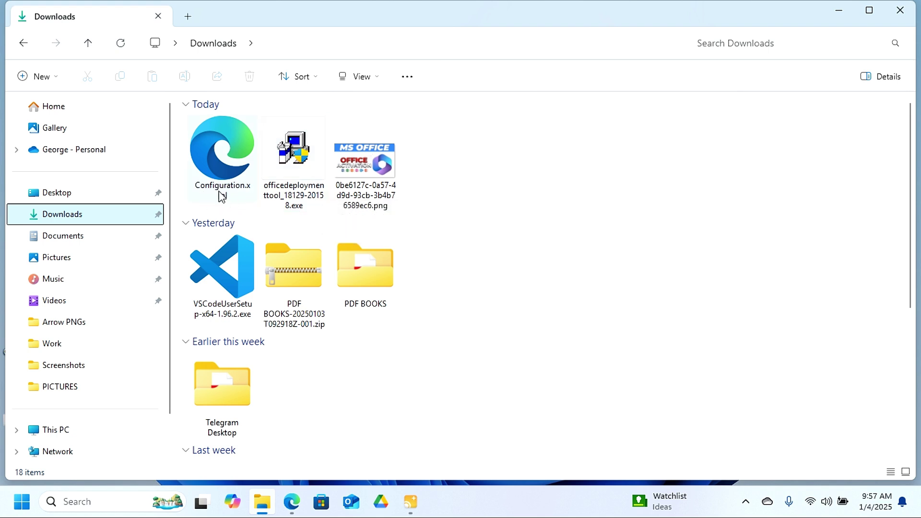
click(299, 132)
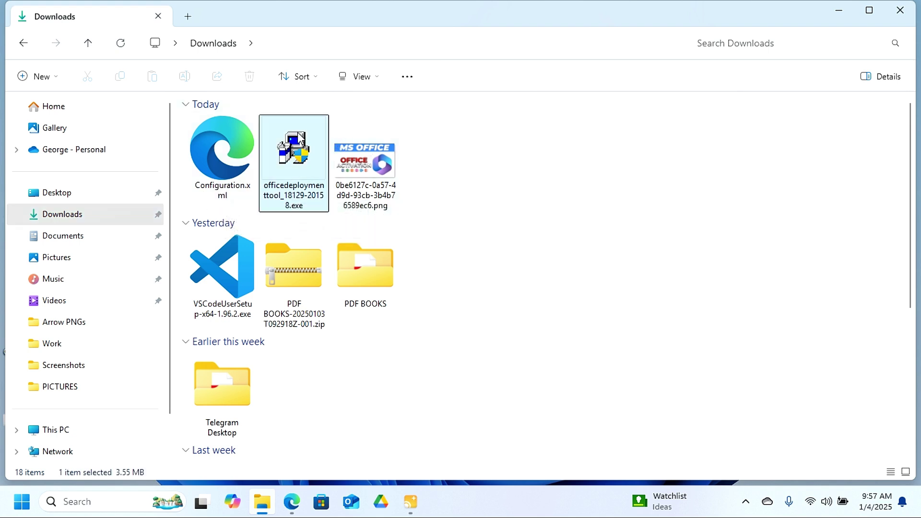
ctrl+click(217, 155)
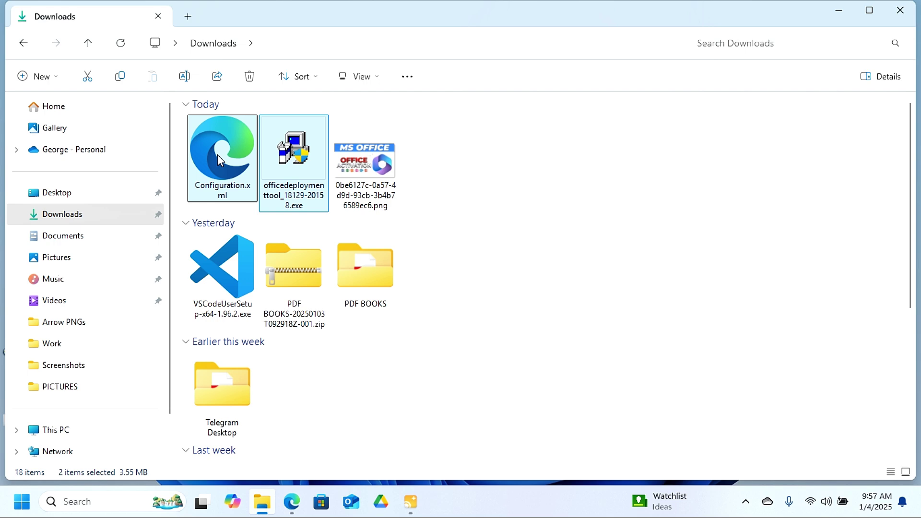
key(ctrl+x)
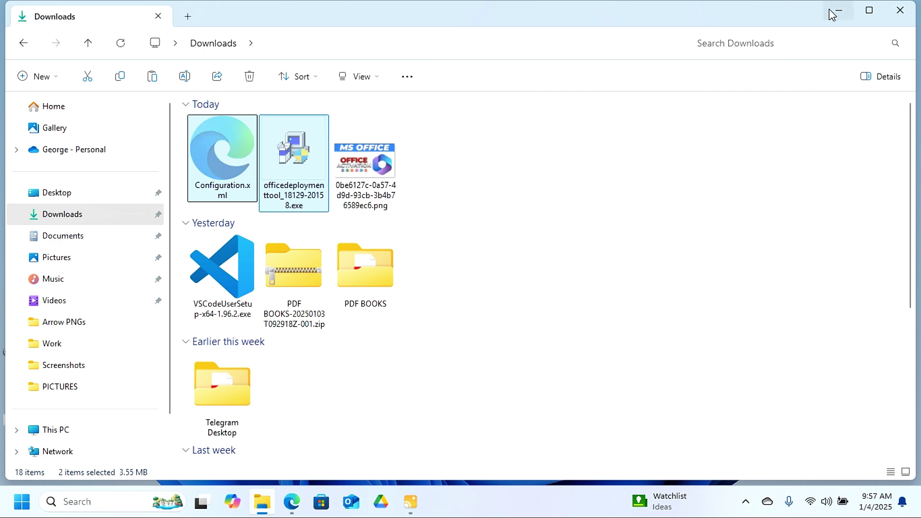
click(830, 9)
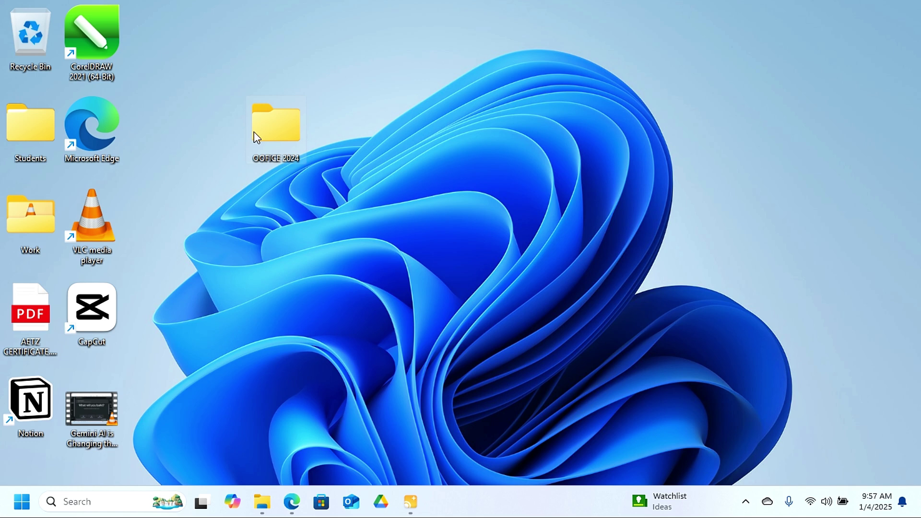
double_click(283, 145)
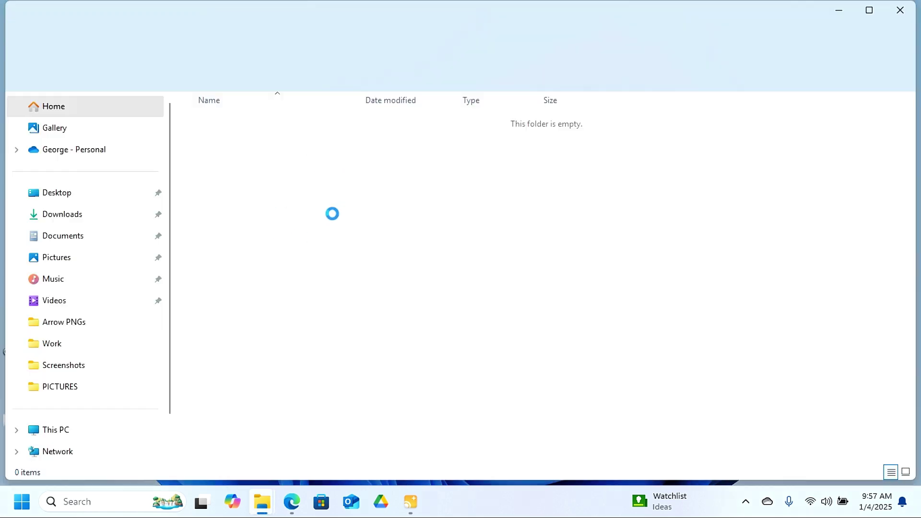
key(ctrl+v)
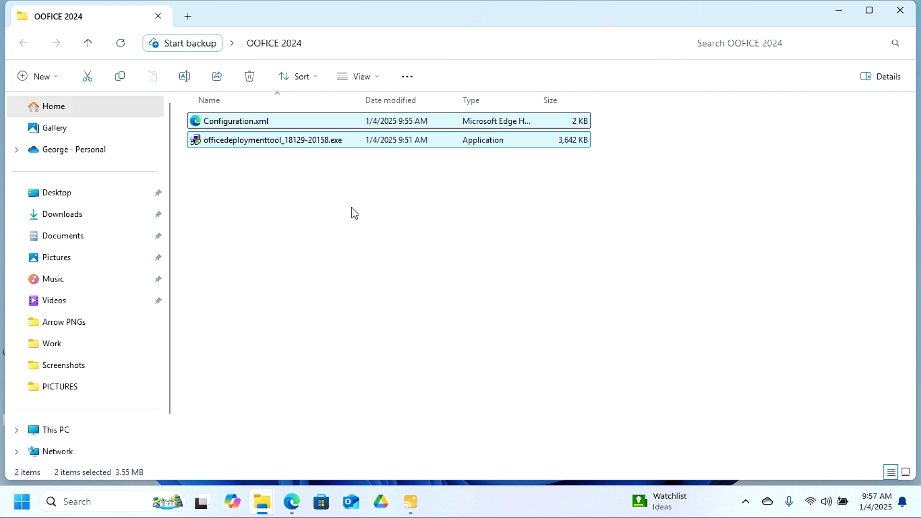
click(324, 189)
Step: Run the ODT installer as administrator, accept its license, and extract into Desktop\OOFICE 2024
right_click(242, 140)
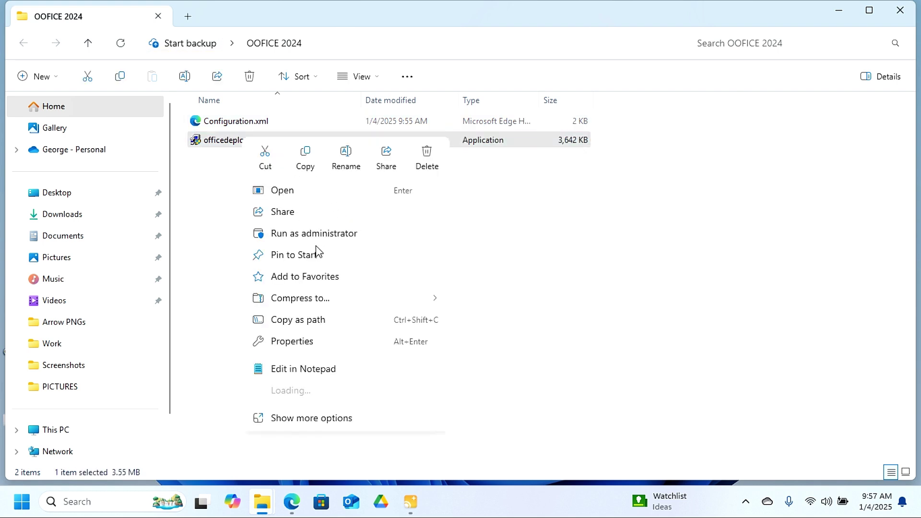
click(324, 236)
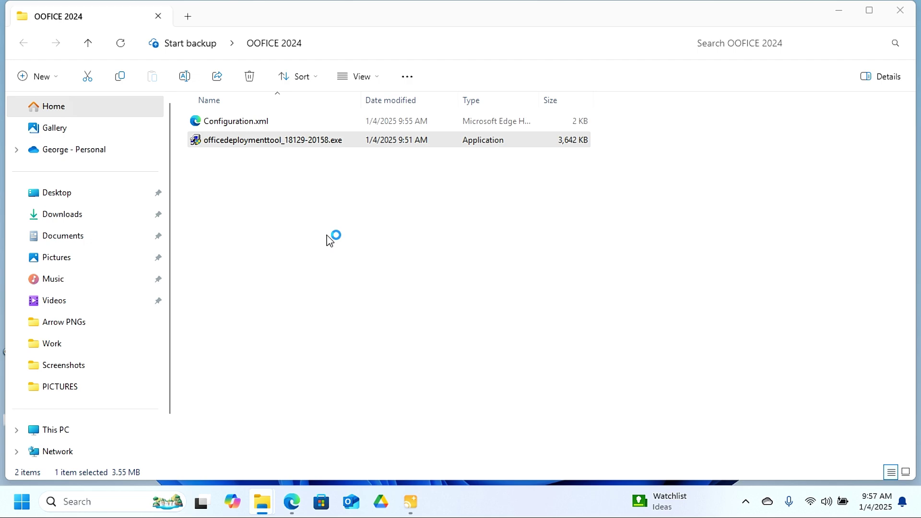
click(219, 385)
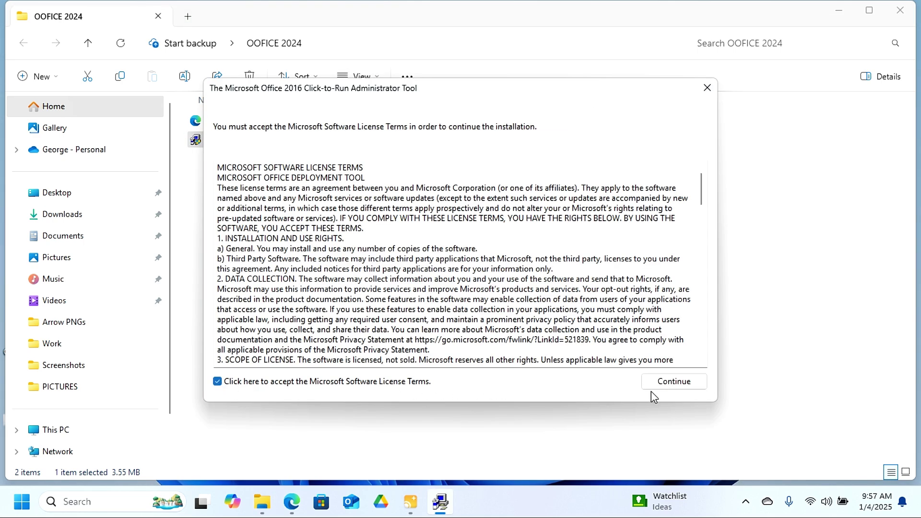
click(675, 383)
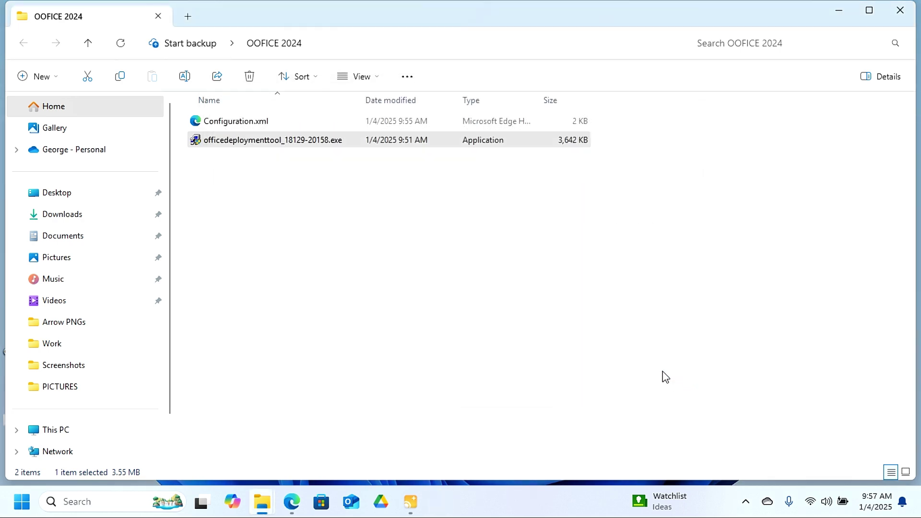
double_click(405, 226)
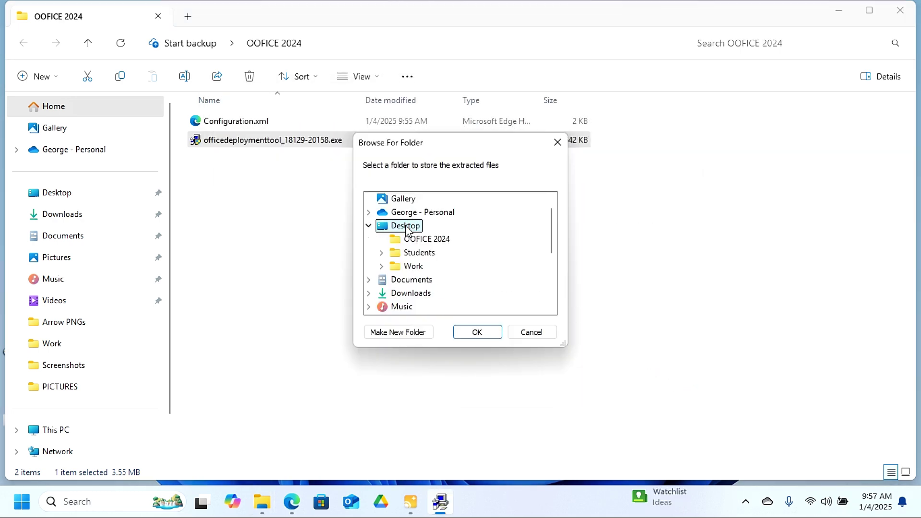
click(431, 242)
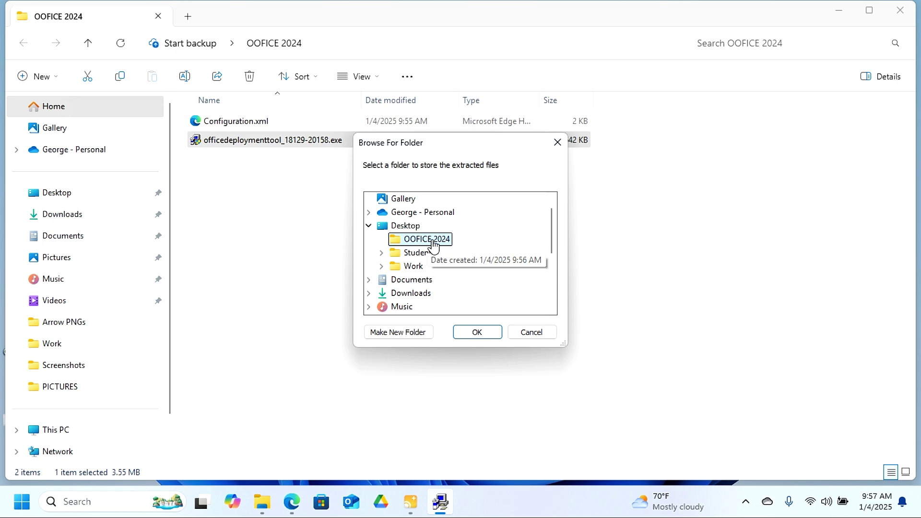
click(478, 334)
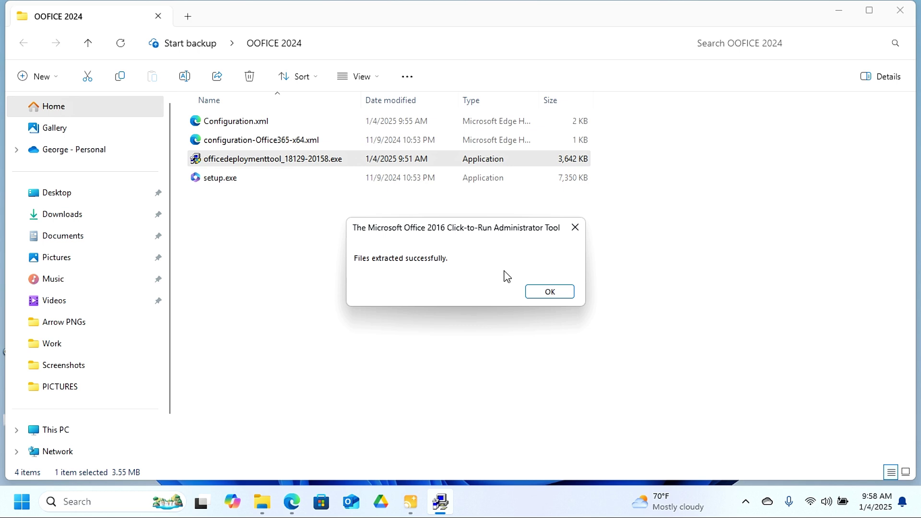
Step: Permanently delete the ODT installer and configuration-Office365-x64.xml, then select Configuration.xml and setup.exe
click(550, 292)
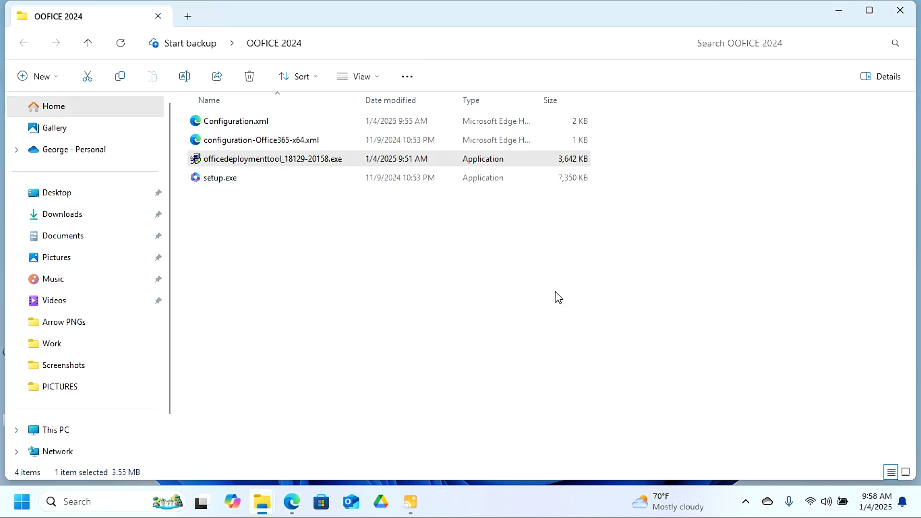
click(240, 206)
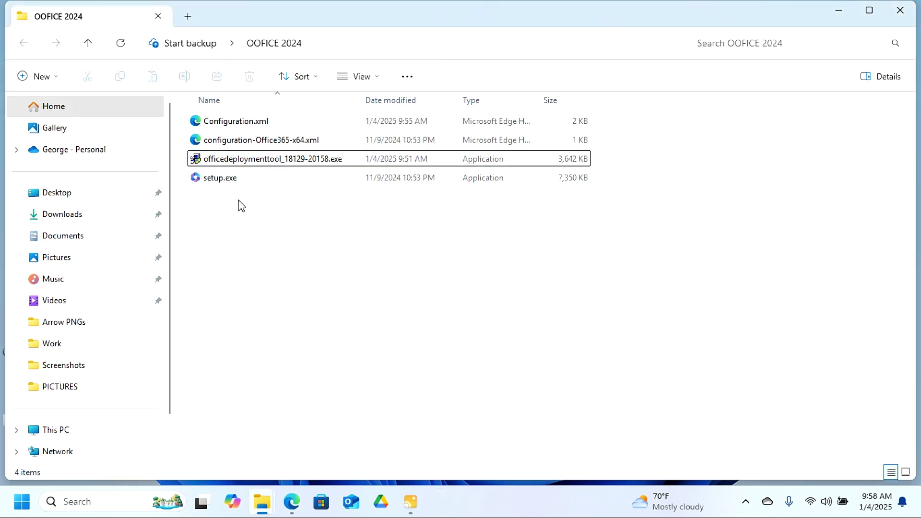
click(263, 162)
ctrl+click(282, 142)
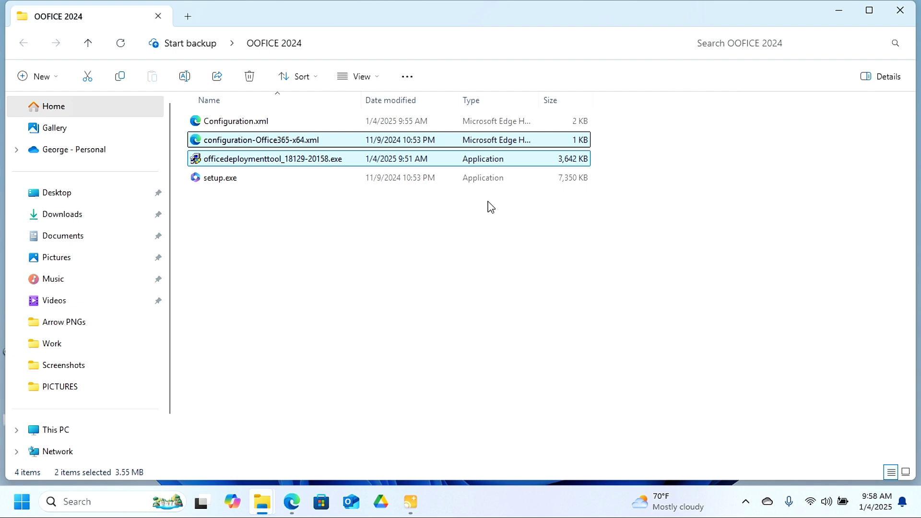
key(shift+Delete)
key(Return)
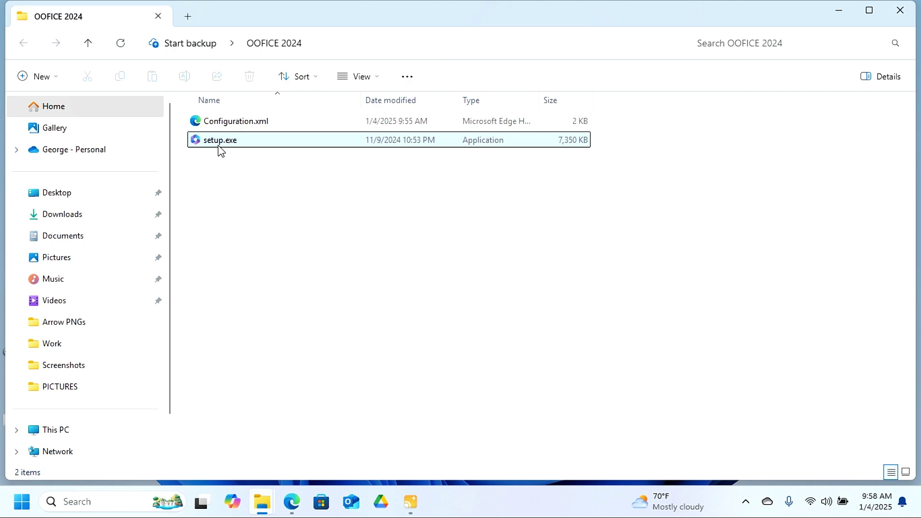
mouse_move(254, 243)
mouse_down()
mouse_move(287, 205)
mouse_move(309, 117)
mouse_up()
Step: Cut the OFFICE 2024 folder from the desktop
click(837, 10)
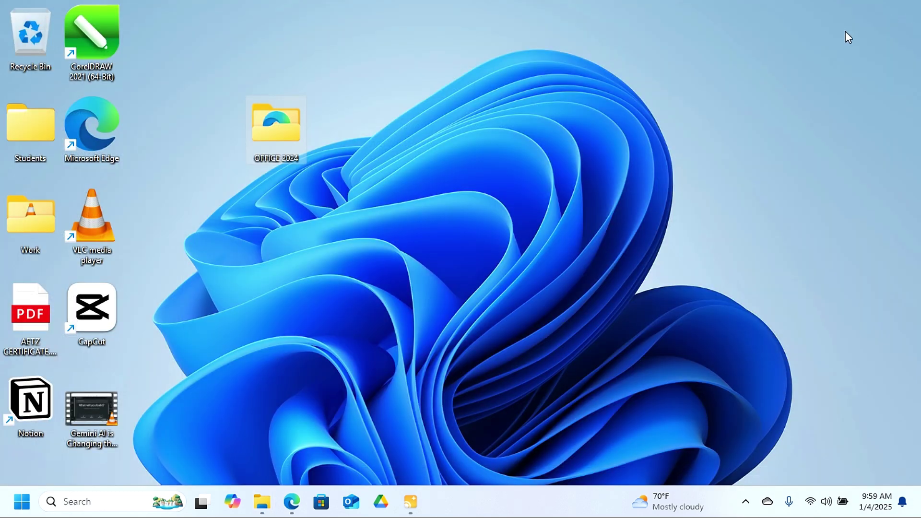
click(266, 140)
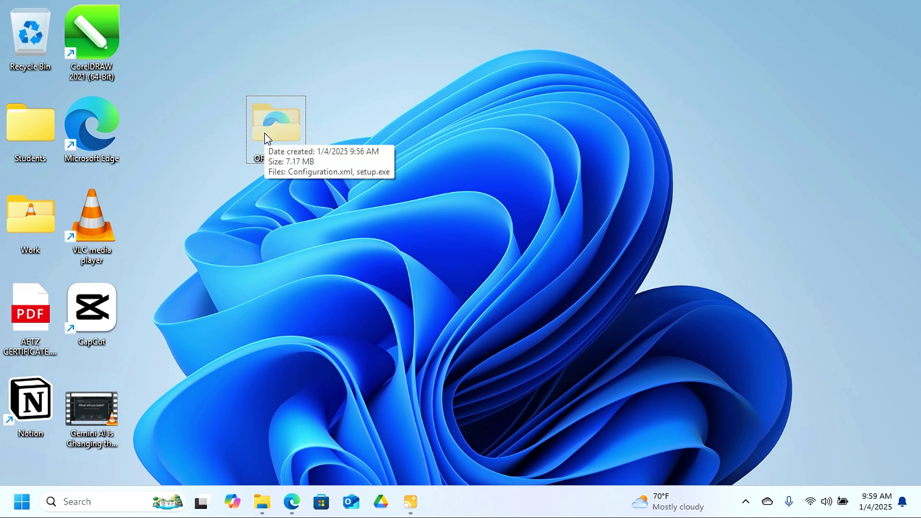
key(ctrl+x)
Step: Place OFFICE 2024 on Local Disk (C:) and open it, showing Configuration.xml and setup.exe
click(263, 504)
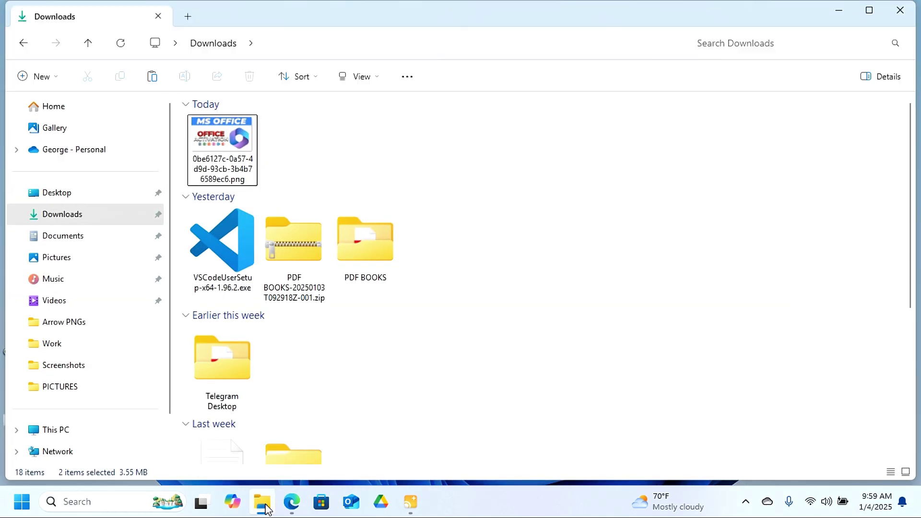
click(57, 432)
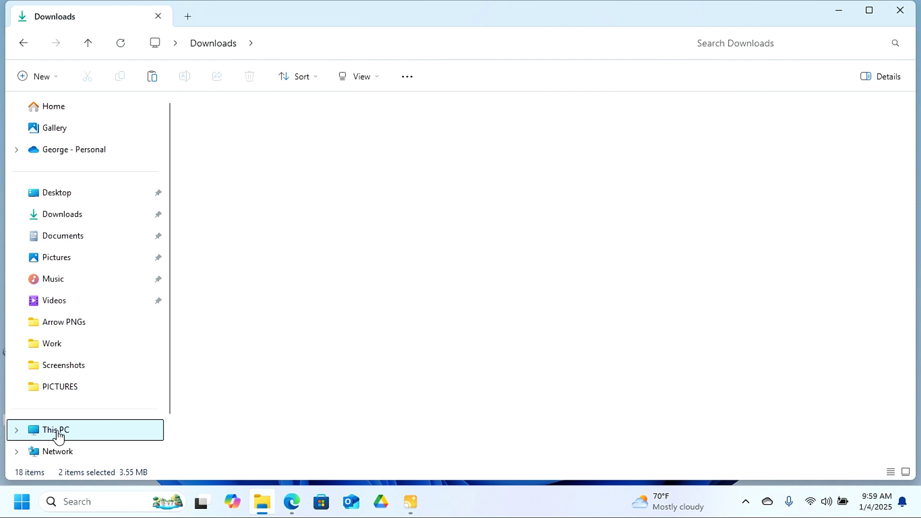
double_click(251, 120)
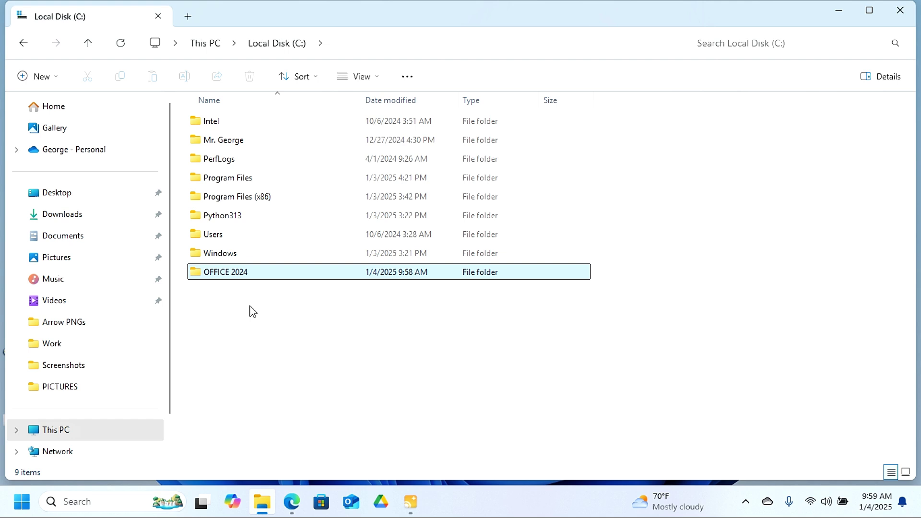
click(283, 325)
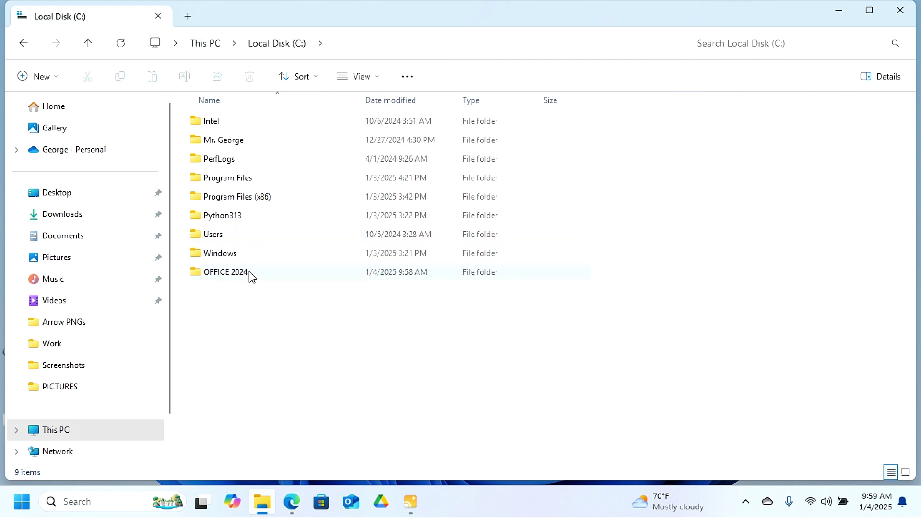
double_click(249, 271)
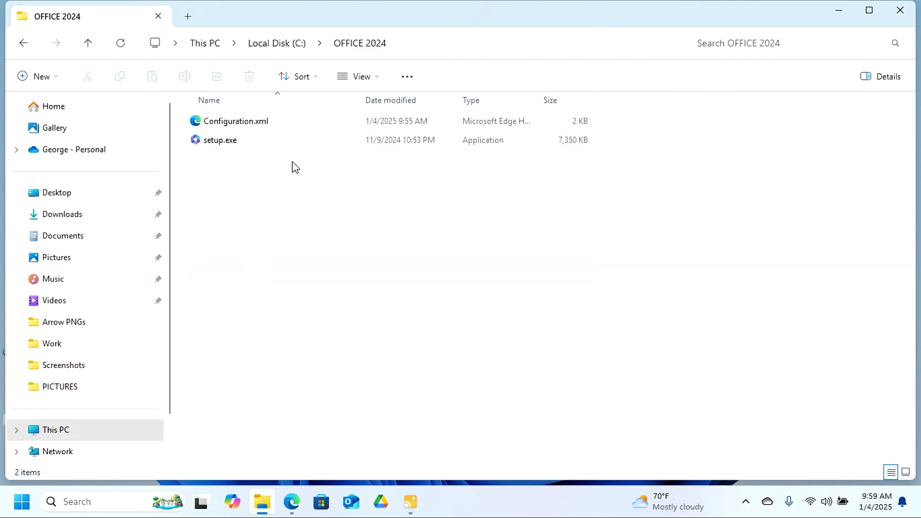
Step: Launch Command Prompt at C:\OFFICE 2024 via CMD in the address bar, and reposition its window
click(428, 41)
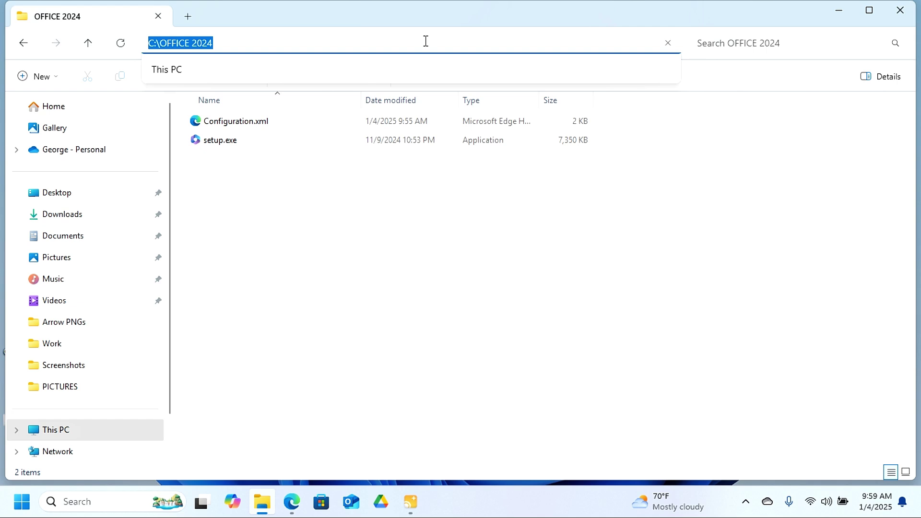
text(CMD)
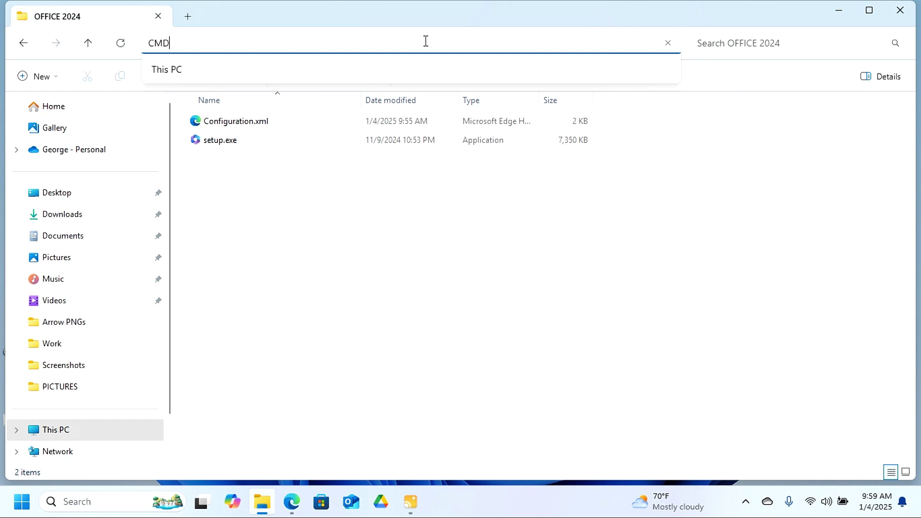
key(Return)
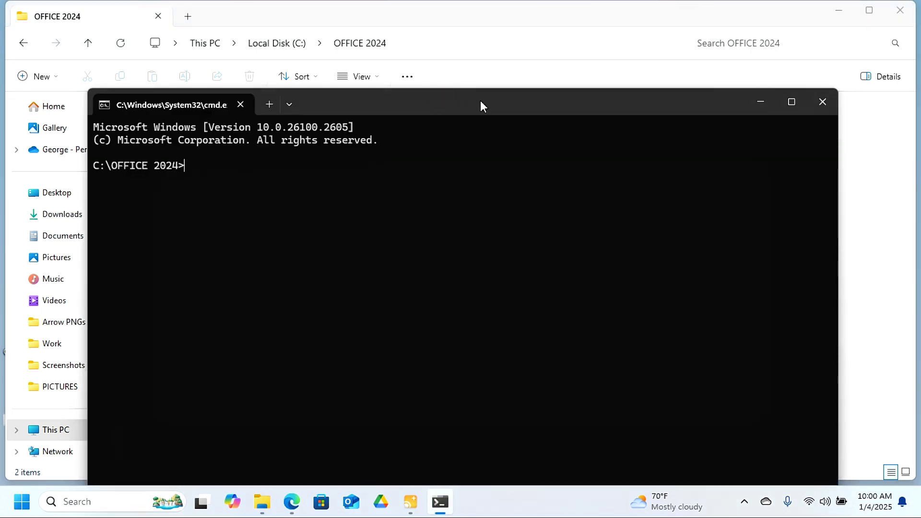
drag(482, 103, 500, 53)
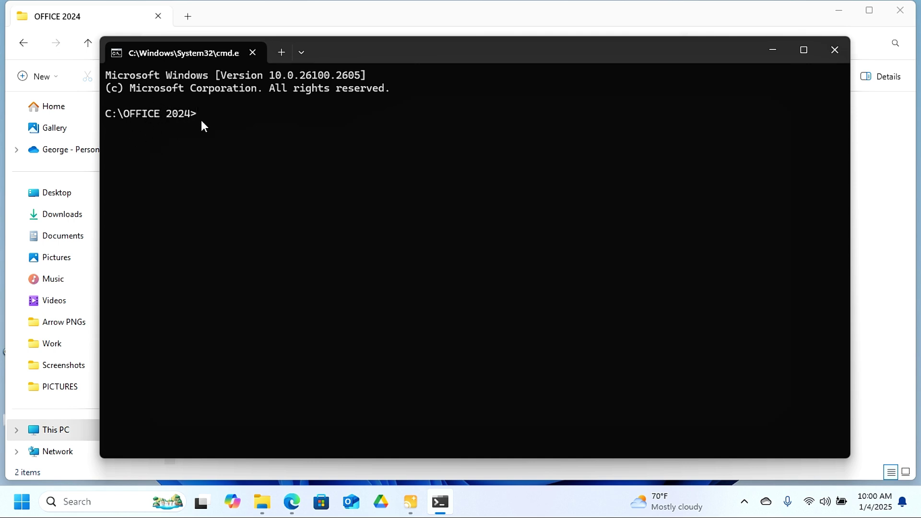
mouse_move(445, 55)
mouse_down()
mouse_move(438, 254)
mouse_move(457, 74)
mouse_up()
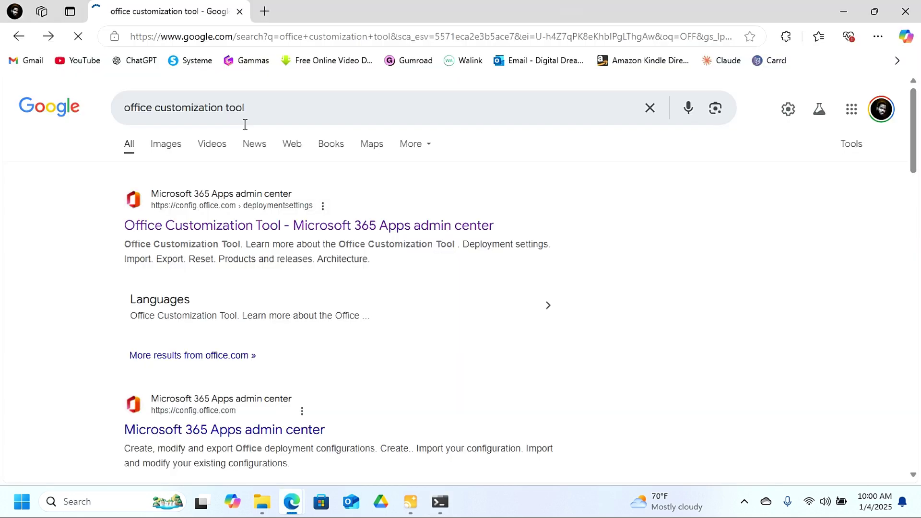
Step: Search 'OFFICE 2024 DEPLOY' and copy setup /configure configuration.xml from Deploy Office LTSC 2024
drag(267, 108, 103, 107)
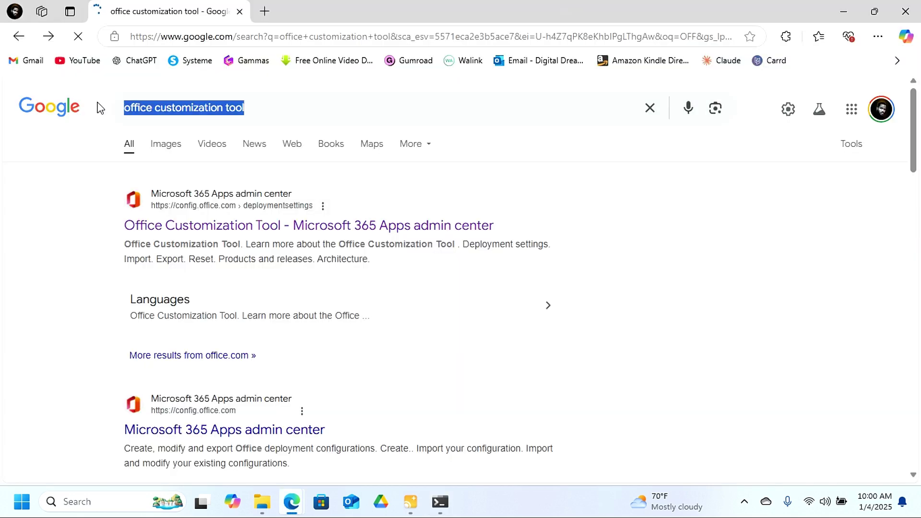
text(OFFICE 2024 D)
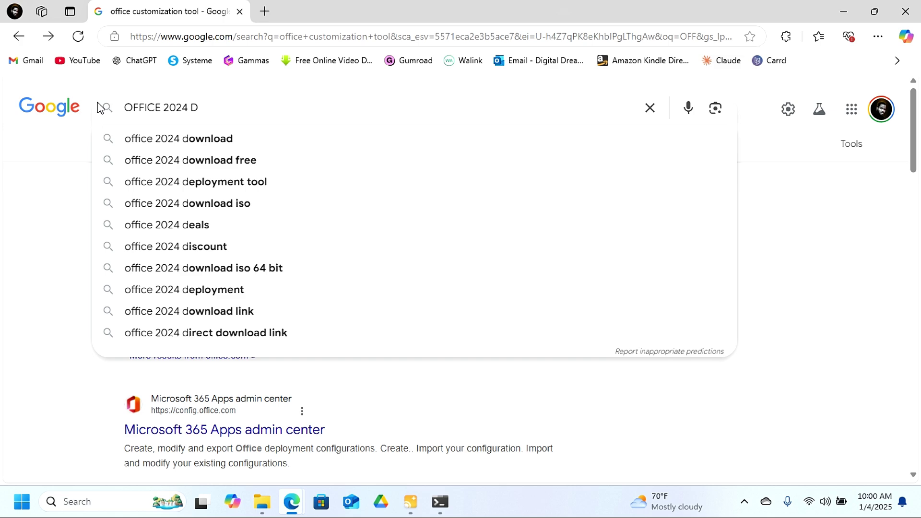
text(EPLOY)
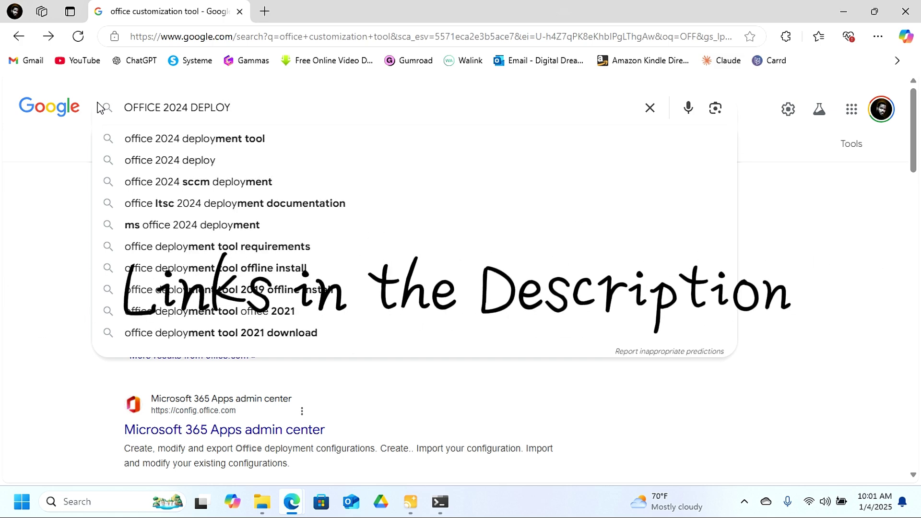
key(Return)
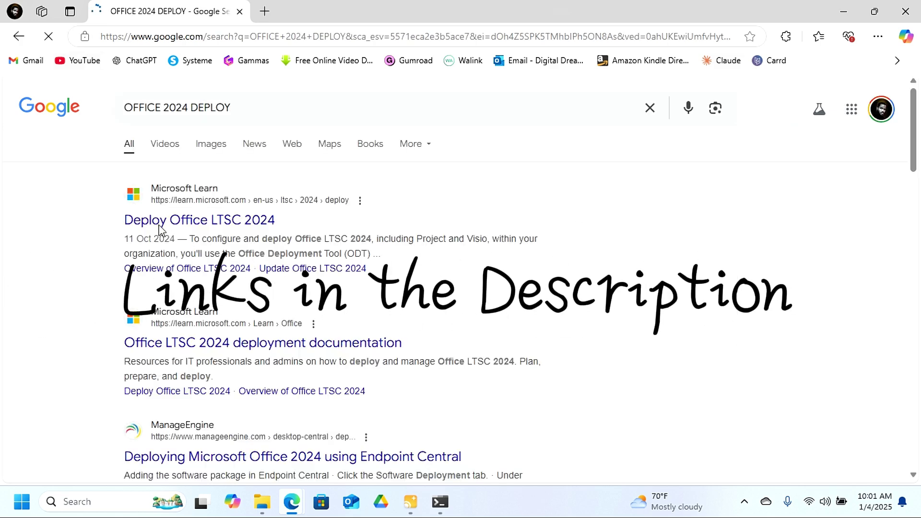
click(213, 226)
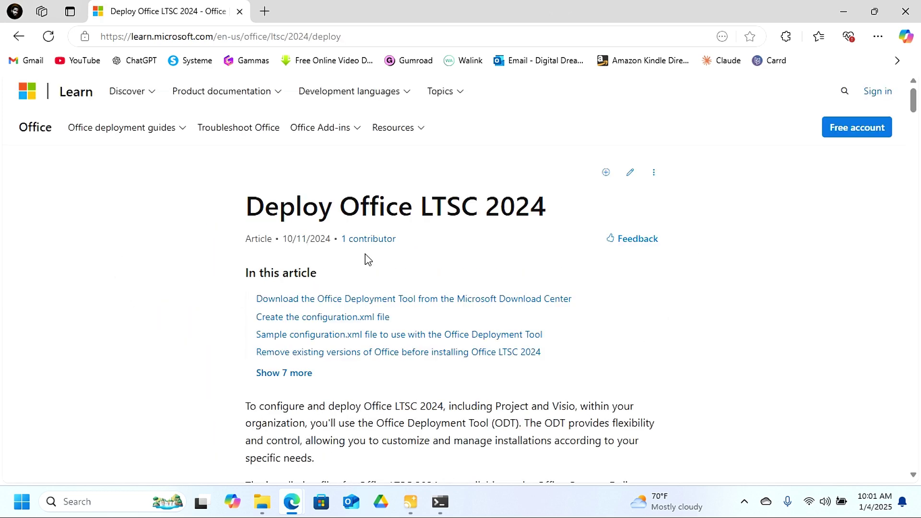
scroll(376, 263, down, 5)
scroll(378, 267, down, 5)
scroll(385, 273, down, 3)
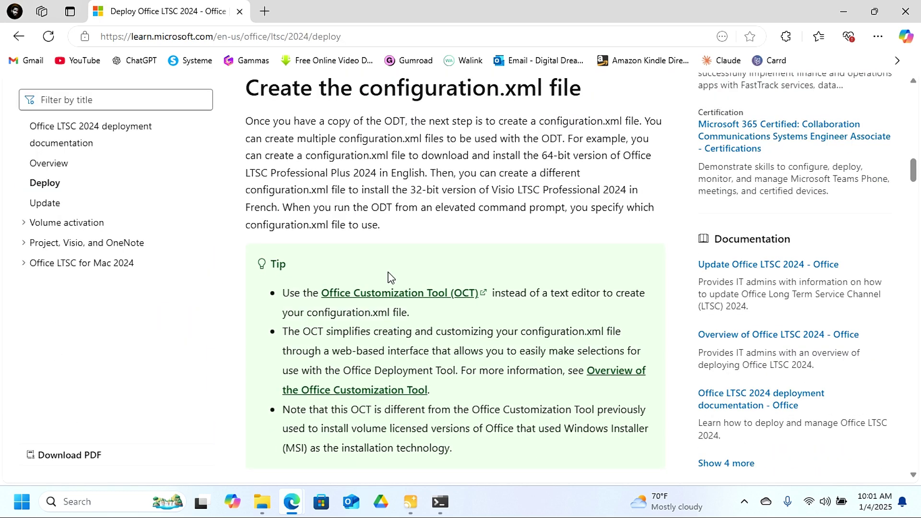
scroll(388, 277, down, 5)
scroll(412, 269, down, 5)
scroll(422, 275, down, 5)
scroll(366, 189, down, 2)
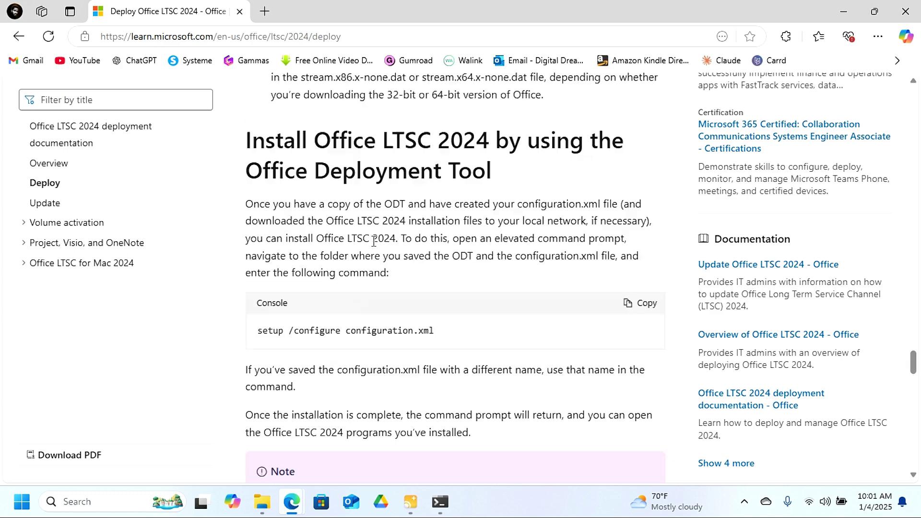
click(652, 305)
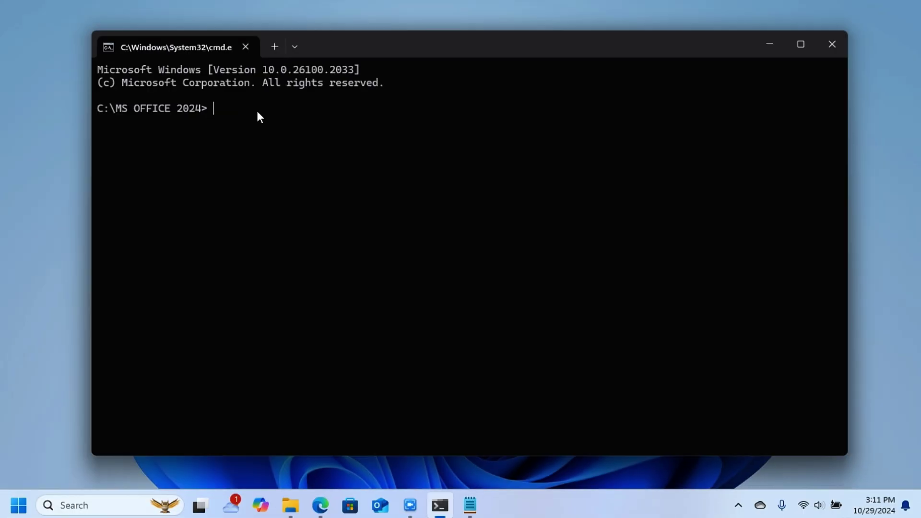
Step: Paste and run setup /configure configuration.xml, then close the You're all set confirmation
key(ctrl+v)
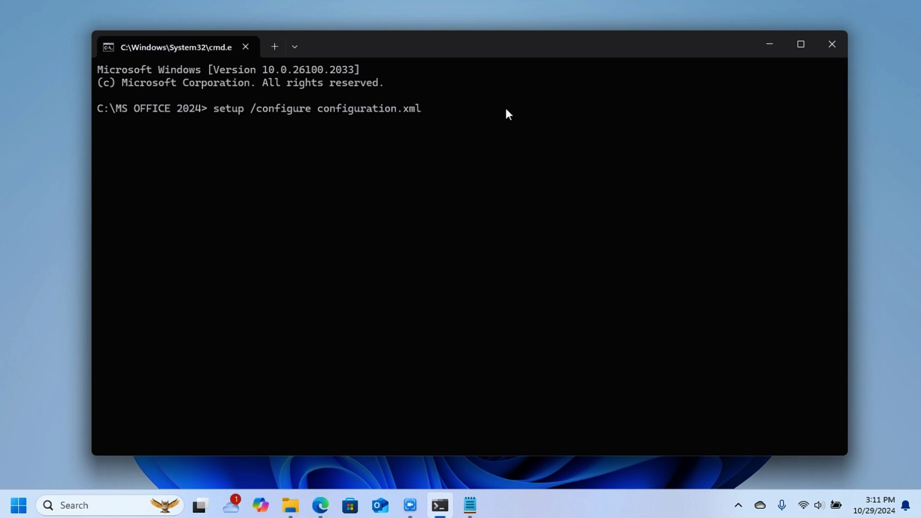
key(Return)
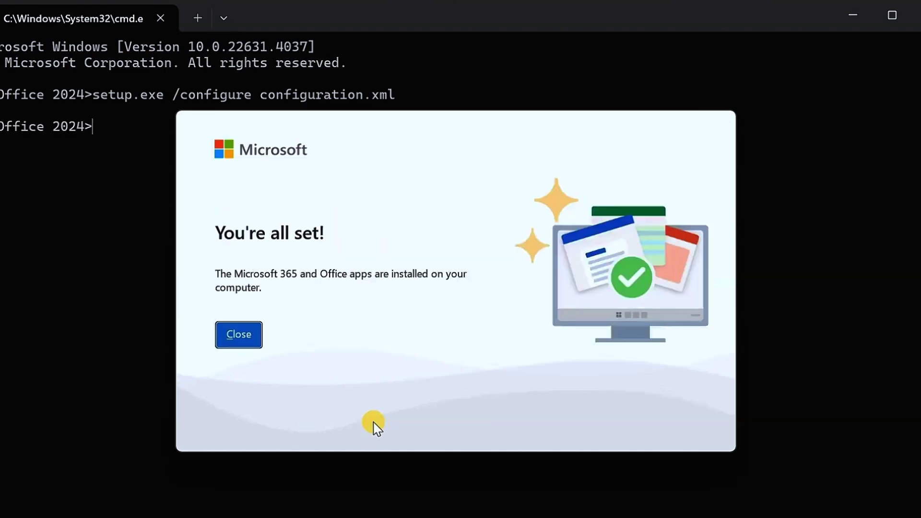
click(249, 337)
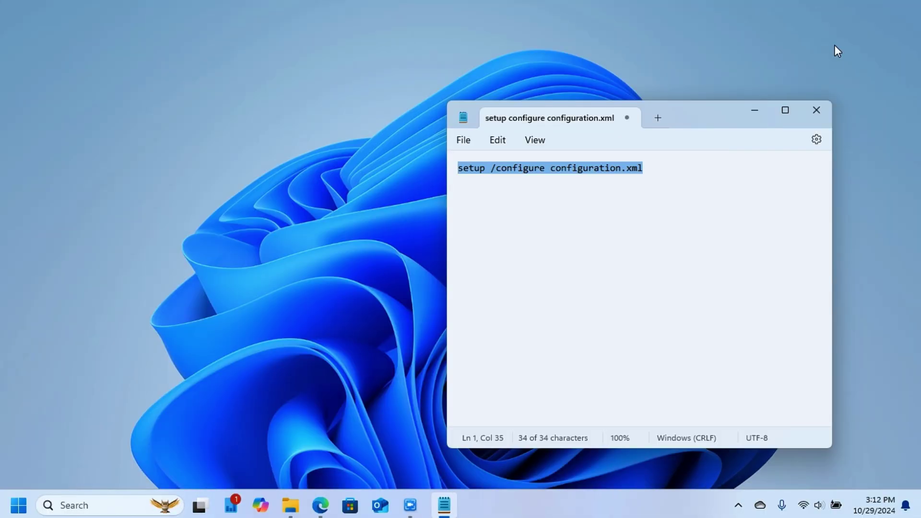
Step: Close Notepad and view Access's Account page showing Office LTSC Professional Plus 2024 Preview activated
click(816, 110)
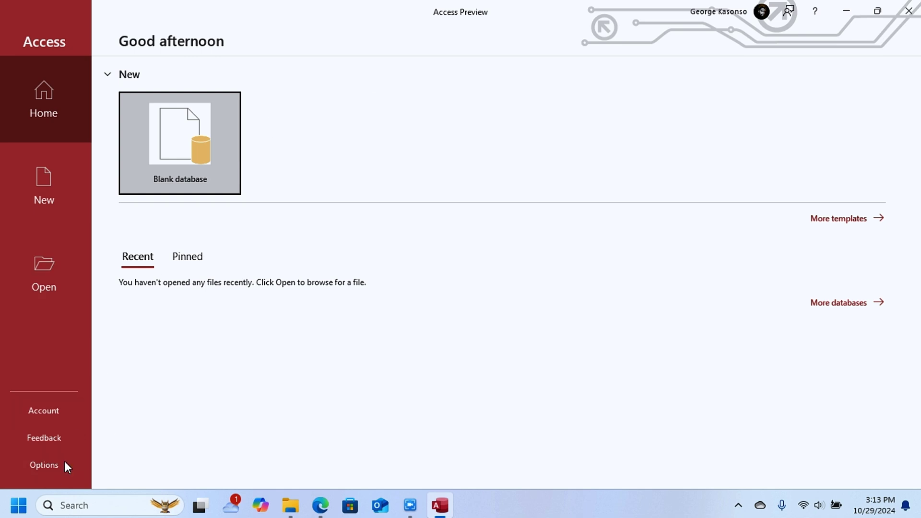
click(59, 409)
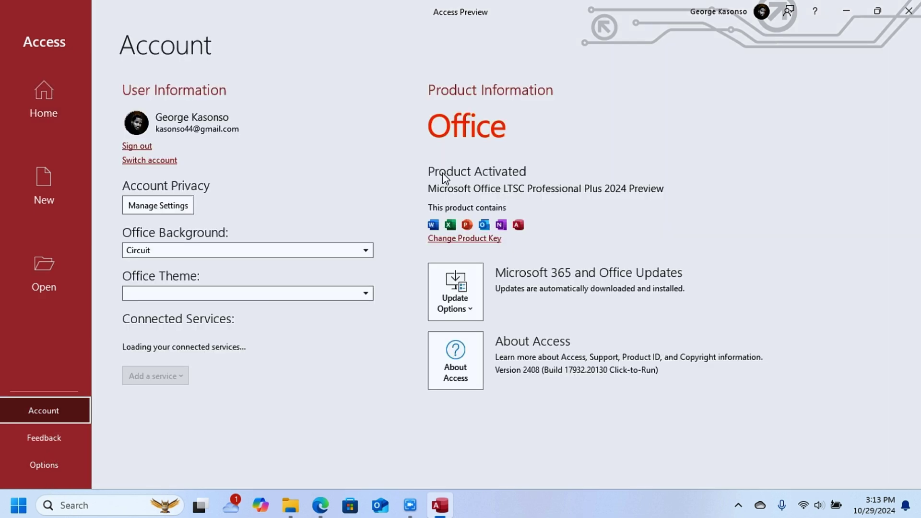